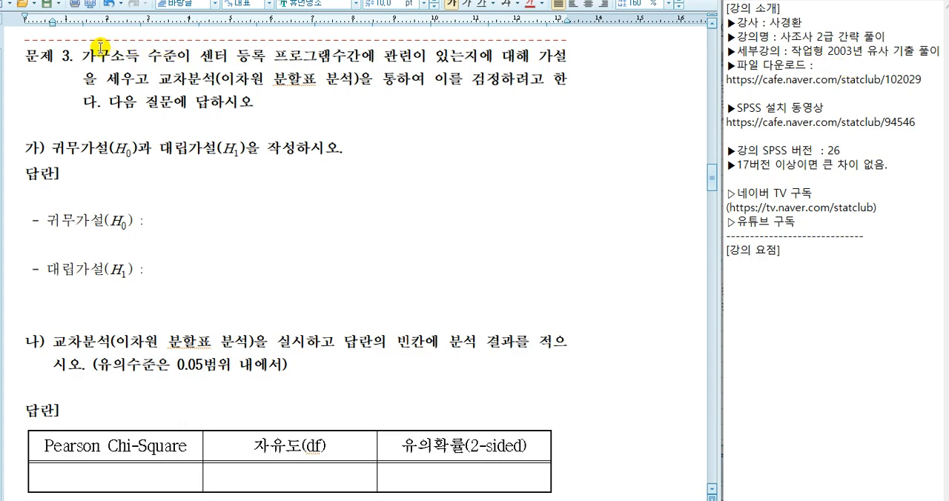
{"action": "left_click", "coordinate": [780, 78]}
{"action": "left_click", "coordinate": [788, 107]}
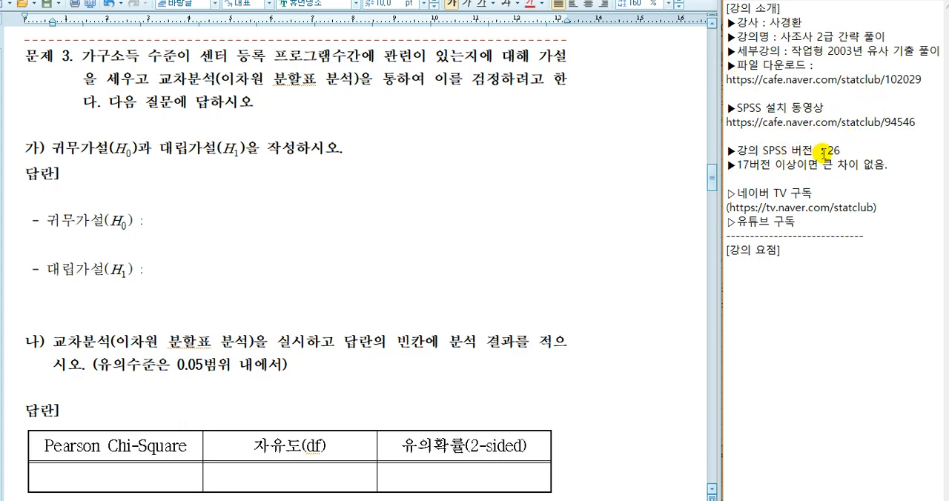
{"action": "left_click", "coordinate": [749, 164]}
{"action": "left_click", "coordinate": [832, 164]}
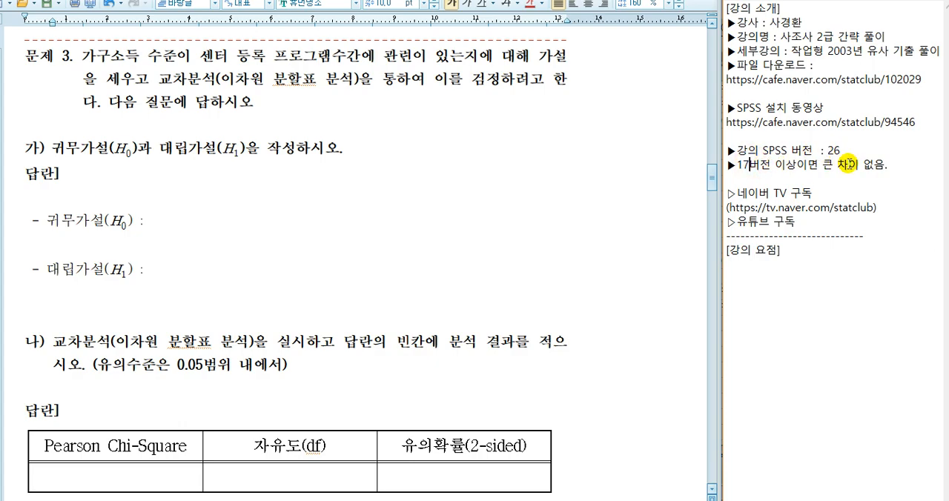
{"action": "left_click", "coordinate": [772, 221]}
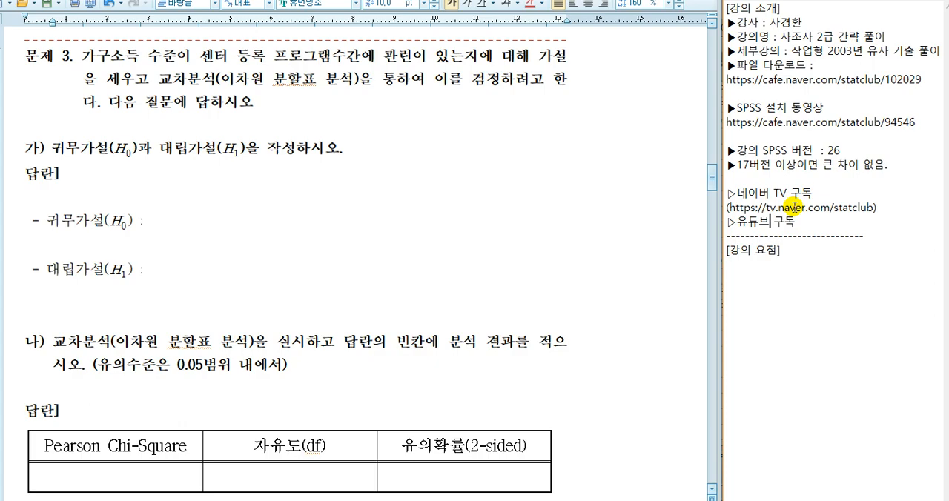
{"action": "left_click", "coordinate": [478, 186]}
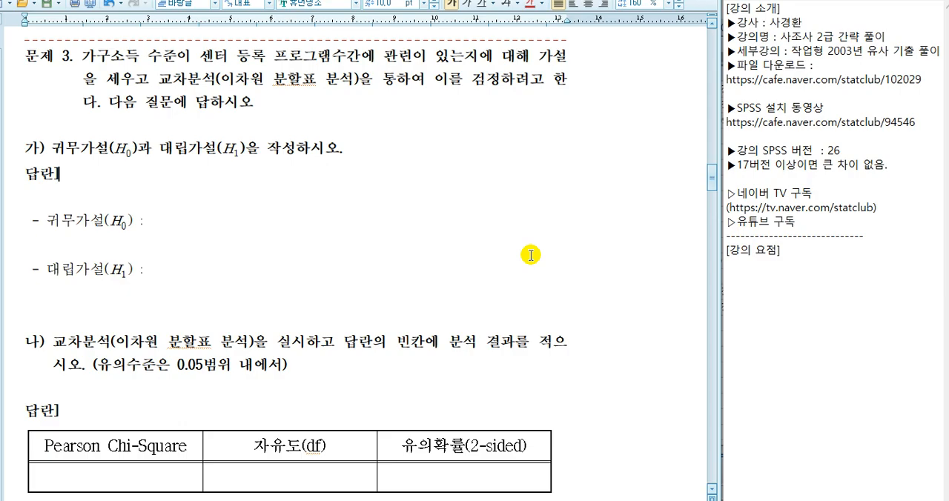
- Switch to the SPSS Data Editor and reposition its window to view the full variable list of 2019_09_30_02_분석.sav
{"action": "key", "text": "alt+Tab"}
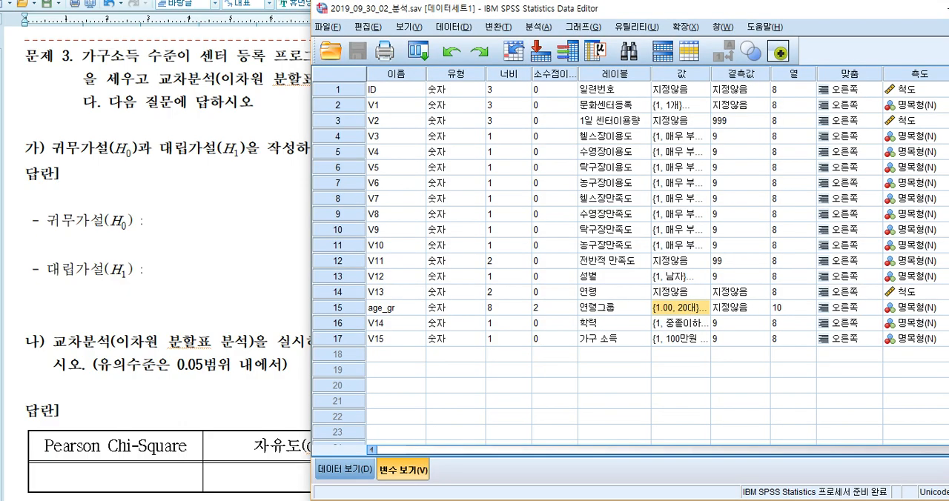
{"action": "left_click_drag", "start_coordinate": [709, 10], "coordinate": [502, 17]}
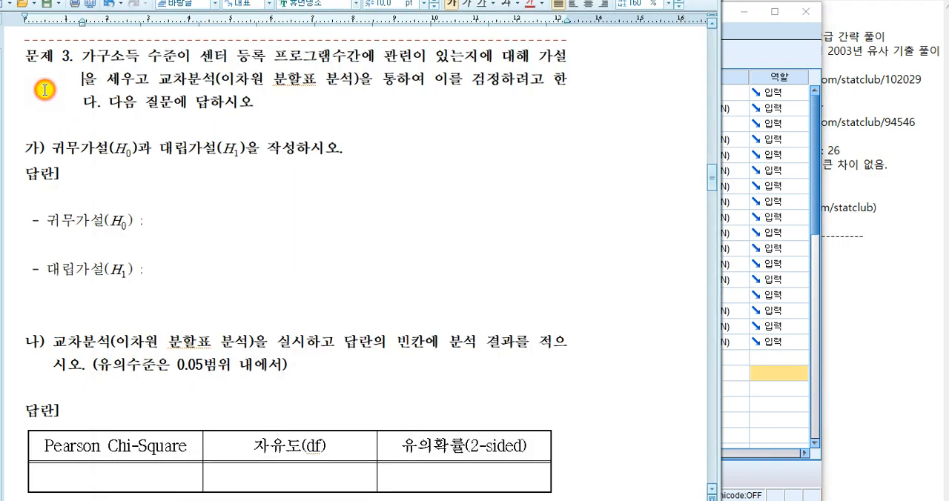
- Return to the exam document and read question 3 about the 교차분석, including its Pearson Chi-Square answer table
{"action": "left_click", "coordinate": [42, 90]}
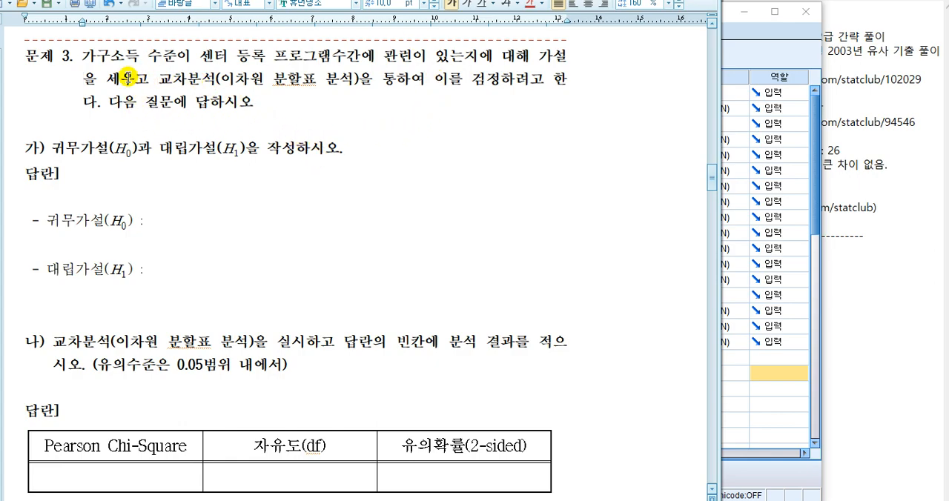
{"action": "left_click_drag", "start_coordinate": [158, 77], "coordinate": [211, 80]}
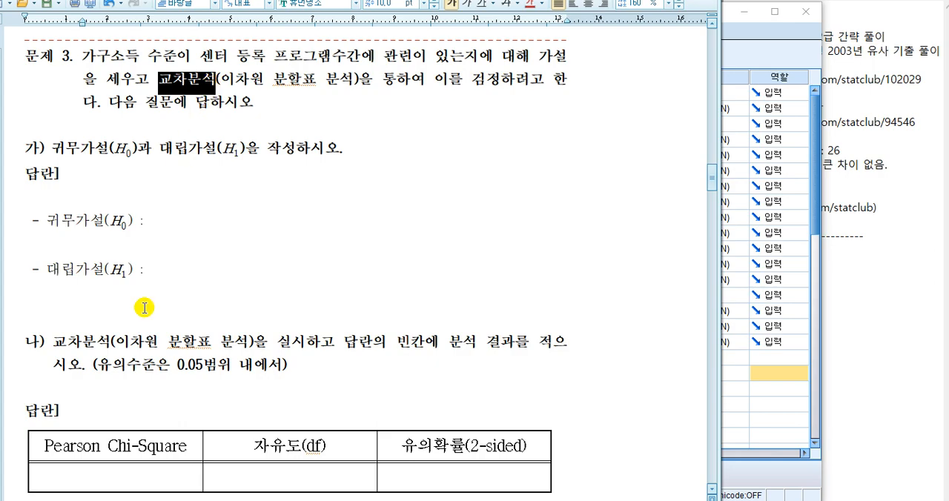
{"action": "scroll", "coordinate": [223, 311], "scroll_direction": "down", "scroll_amount": 3}
{"action": "left_click_drag", "start_coordinate": [44, 316], "coordinate": [187, 315]}
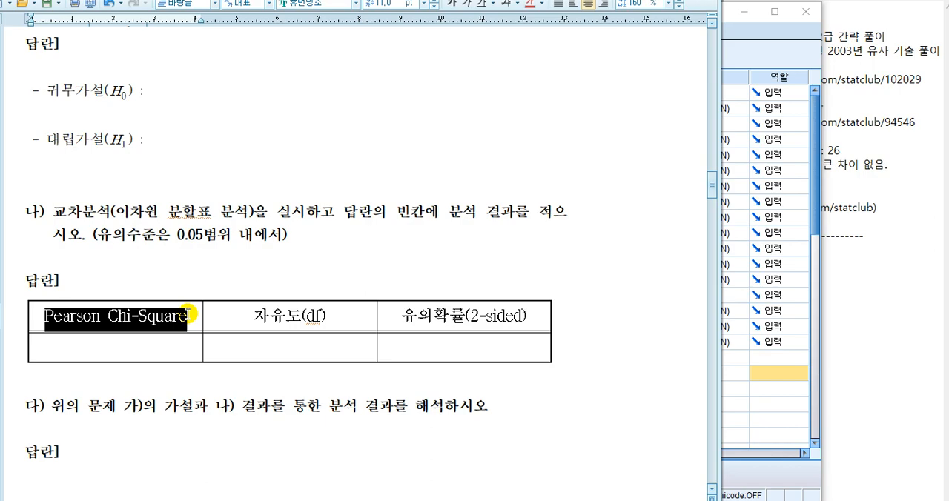
{"action": "scroll", "coordinate": [187, 314], "scroll_direction": "down", "scroll_amount": 6}
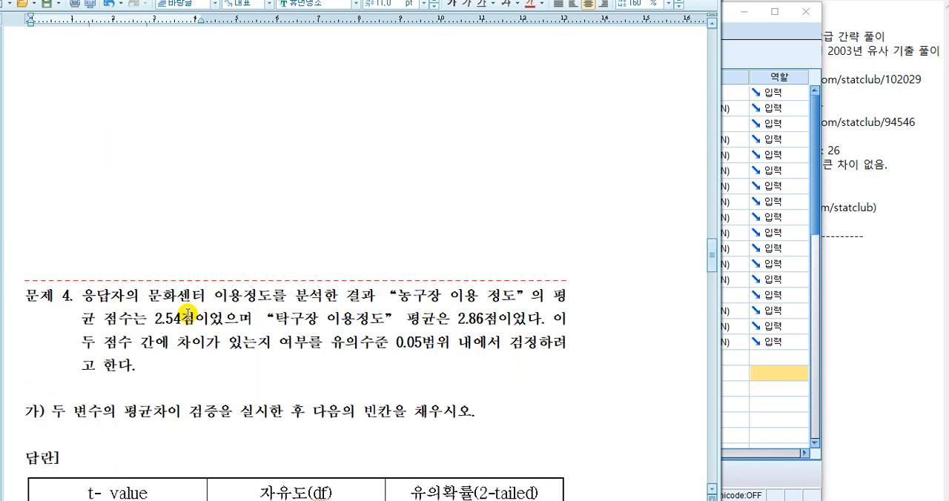
{"action": "scroll", "coordinate": [187, 314], "scroll_direction": "up", "scroll_amount": 8}
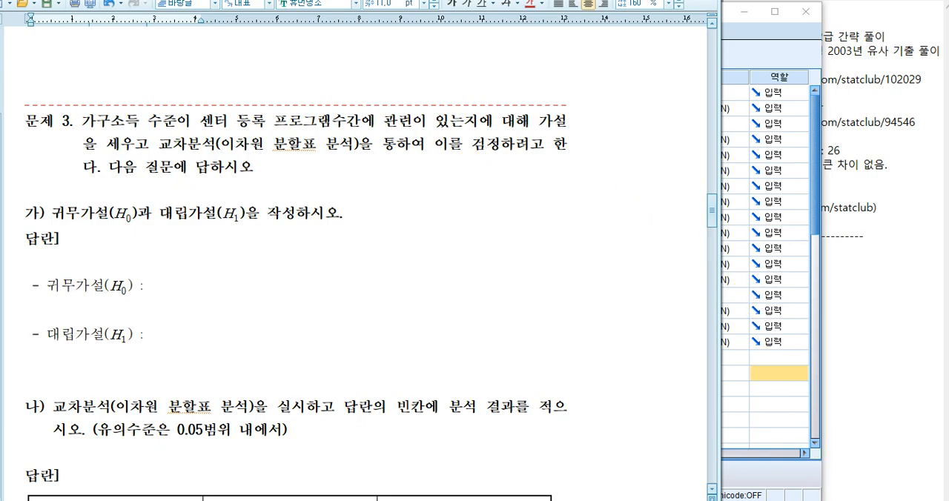
- Look up the codebook entries and value codes for V1 (문화센터 등록 프로그램수) and V15 (가구 소득)
{"action": "key", "text": "alt+Tab"}
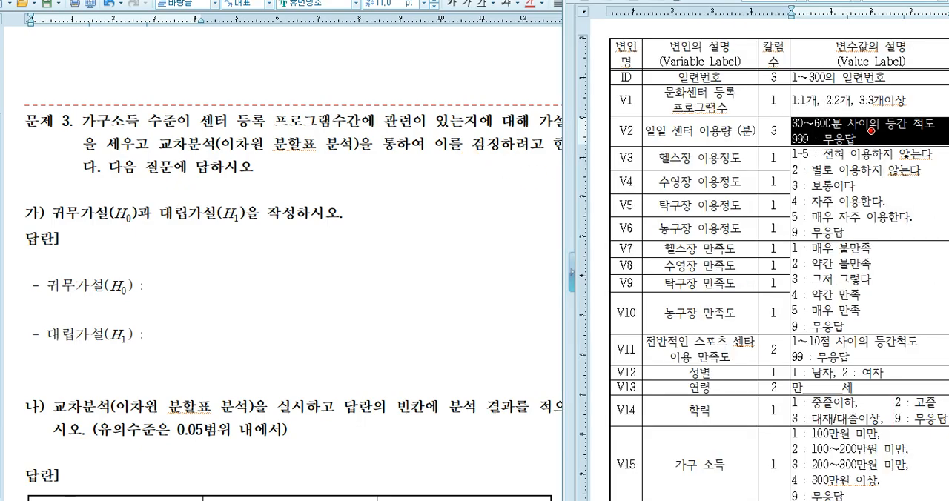
{"action": "left_click", "coordinate": [836, 98]}
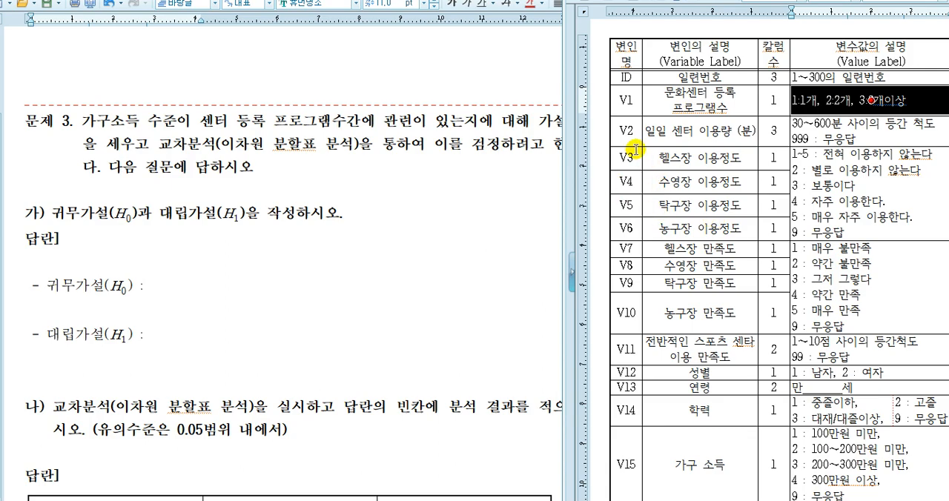
{"action": "left_click", "coordinate": [678, 103]}
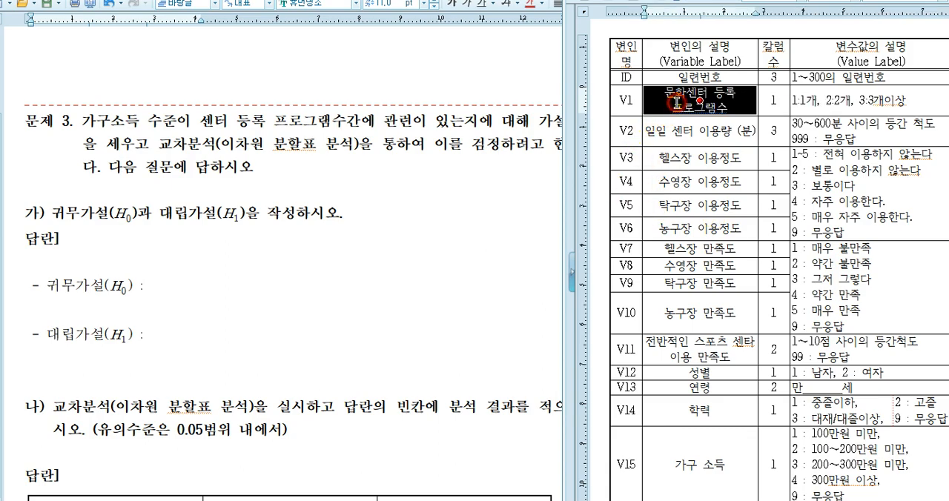
{"action": "left_click", "coordinate": [706, 467]}
{"action": "left_click", "coordinate": [834, 466]}
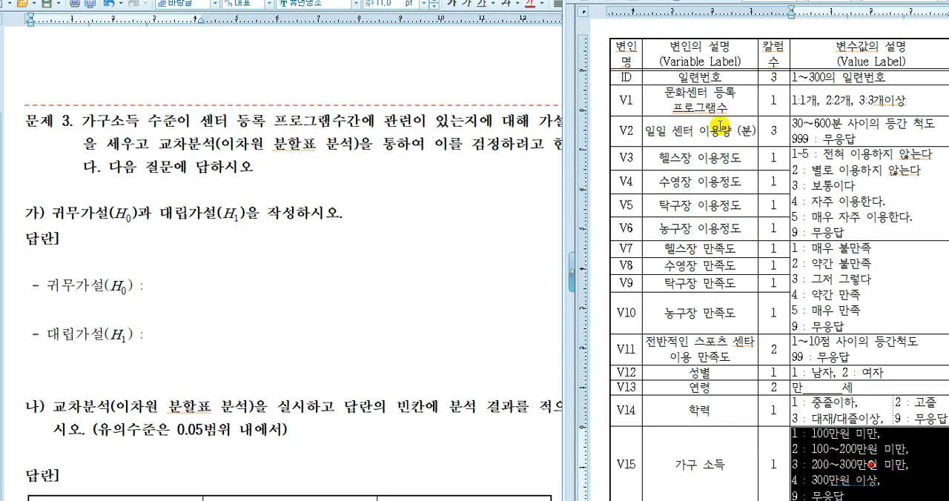
{"action": "left_click_drag", "start_coordinate": [725, 93], "coordinate": [890, 99]}
{"action": "left_click_drag", "start_coordinate": [697, 468], "coordinate": [834, 465]}
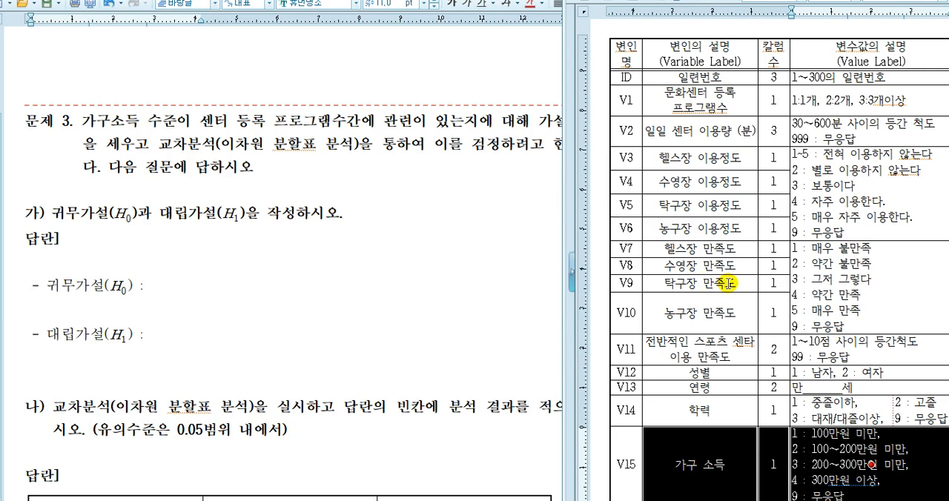
- Compare parts 나 and 다 of question 3 with the codebook rows for 가구 소득 and 문화센터 등록 프로그램수
{"action": "left_click", "coordinate": [274, 316]}
{"action": "scroll", "coordinate": [275, 318], "scroll_direction": "down", "scroll_amount": 6}
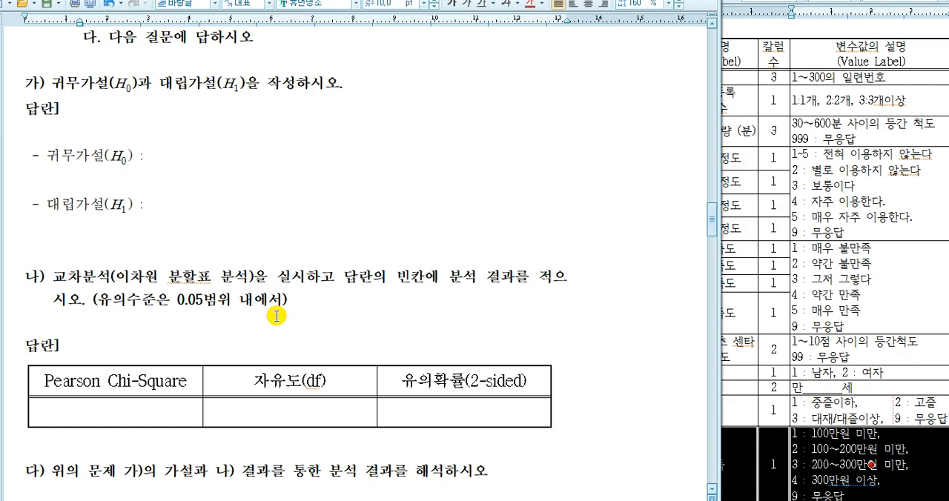
{"action": "scroll", "coordinate": [241, 310], "scroll_direction": "down", "scroll_amount": 3}
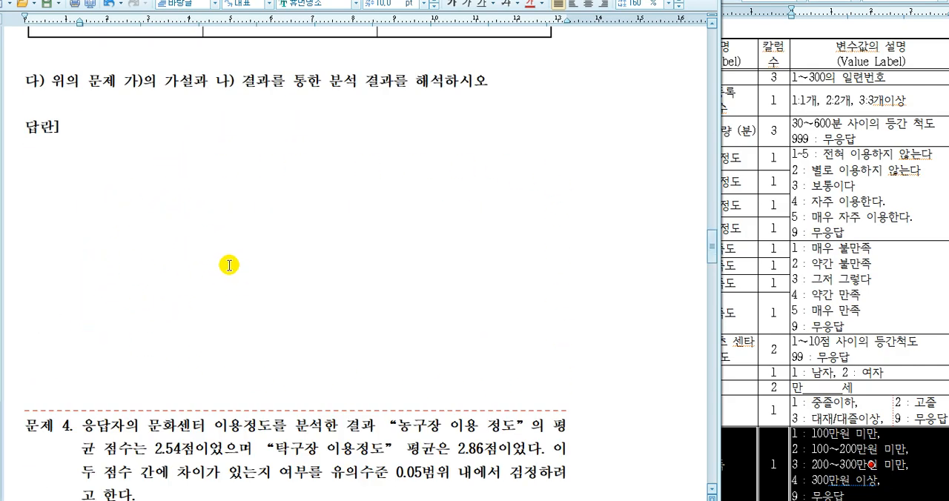
{"action": "left_click", "coordinate": [838, 486]}
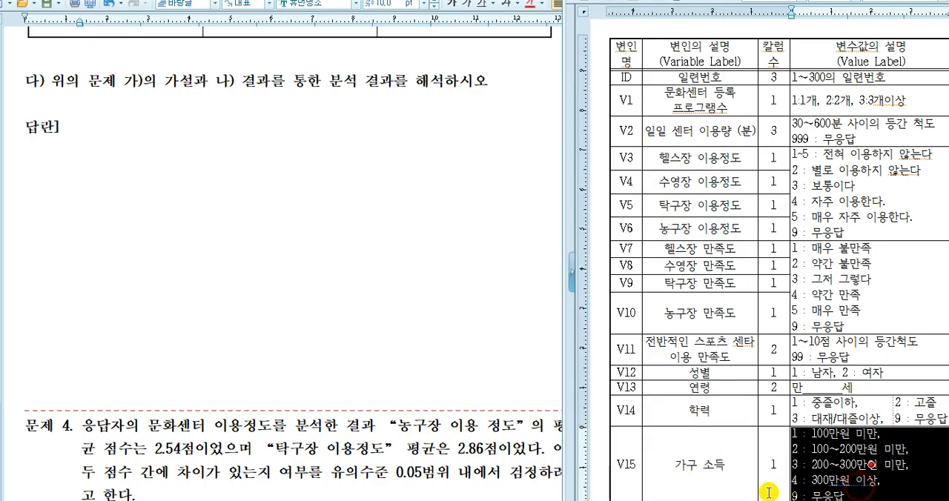
{"action": "left_click", "coordinate": [708, 465]}
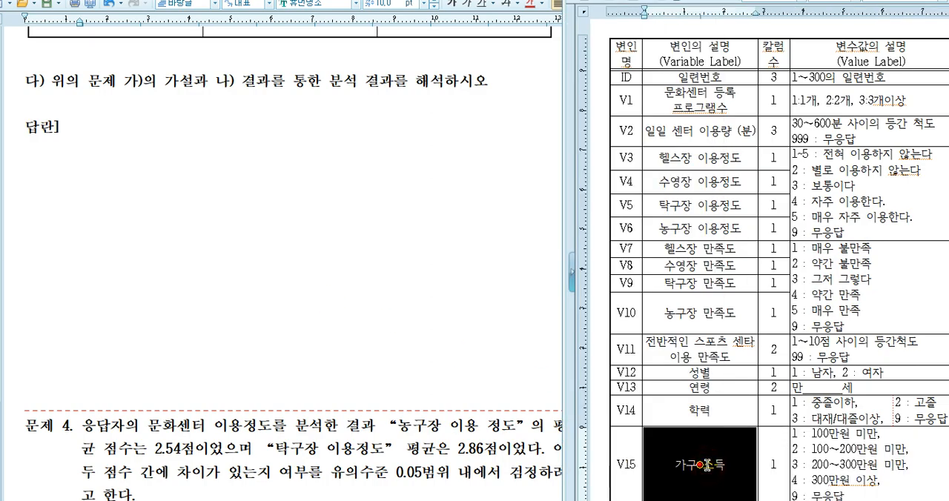
{"action": "left_click", "coordinate": [718, 103]}
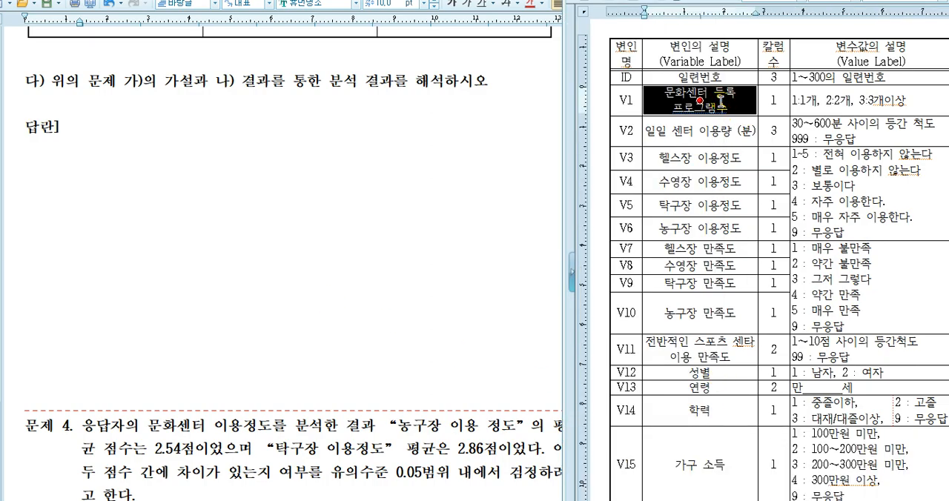
{"action": "left_click", "coordinate": [342, 221]}
{"action": "scroll", "coordinate": [342, 221], "scroll_direction": "up", "scroll_amount": 3}
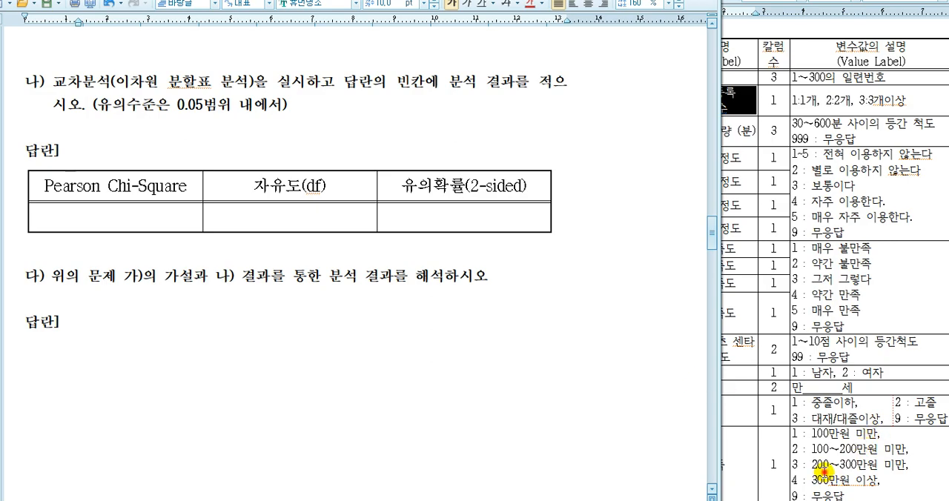
{"action": "left_click", "coordinate": [824, 473]}
{"action": "left_click", "coordinate": [734, 465]}
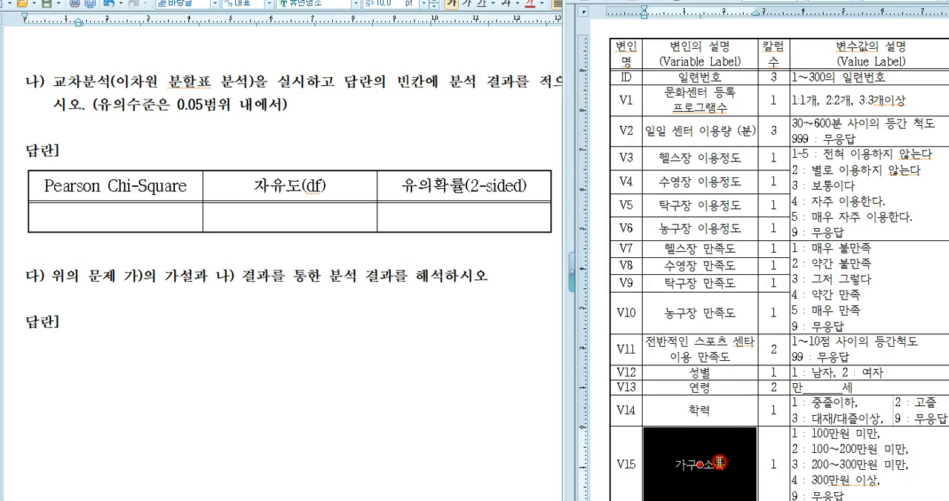
{"action": "left_click", "coordinate": [204, 319]}
{"action": "left_click_drag", "start_coordinate": [204, 396], "coordinate": [198, 310]}
{"action": "left_click", "coordinate": [215, 361]}
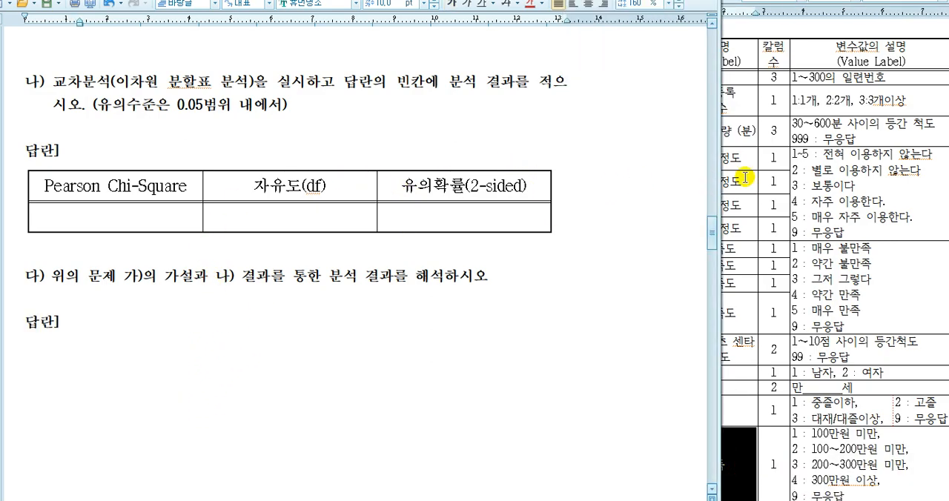
{"action": "left_click", "coordinate": [855, 139]}
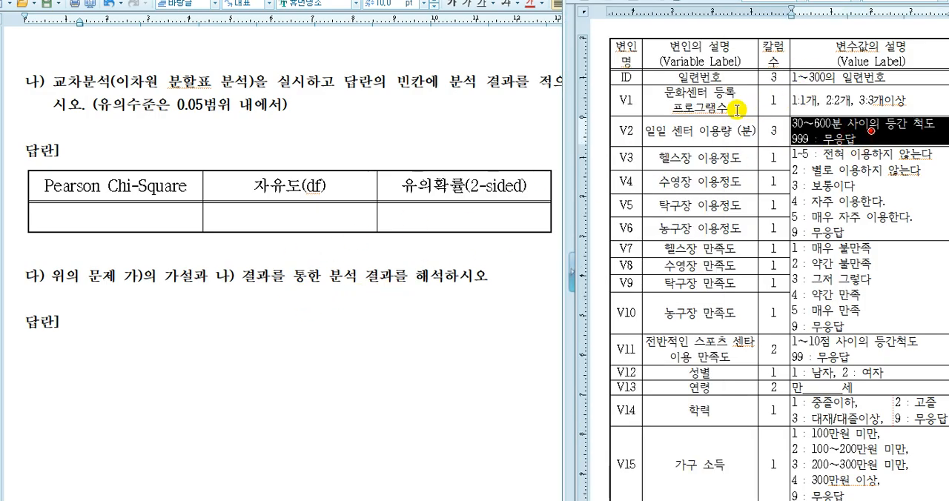
{"action": "left_click_drag", "start_coordinate": [699, 100], "coordinate": [752, 105]}
{"action": "left_click", "coordinate": [871, 100], "text": "ctrl"}
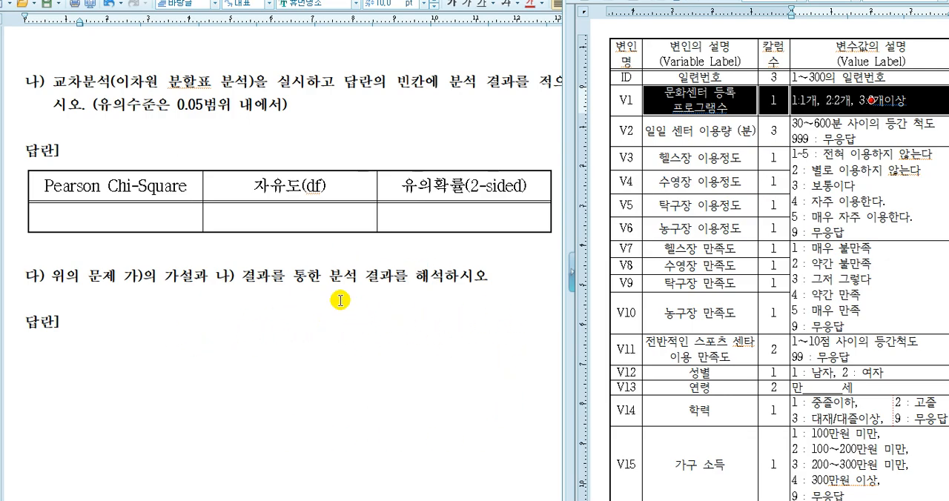
- Fill in the null hypothesis (H0) answer in question 3 with "가구소득과 센터등록 프로그램 수간에는 독립이다."
{"action": "left_click", "coordinate": [498, 340]}
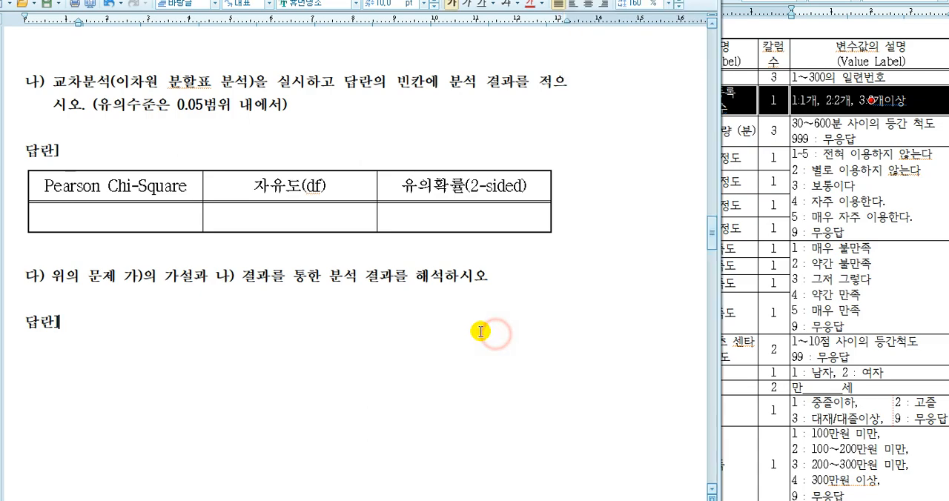
{"action": "scroll", "coordinate": [482, 332], "scroll_direction": "up", "scroll_amount": 8}
{"action": "left_click", "coordinate": [186, 335]}
{"action": "left_click", "coordinate": [192, 354]}
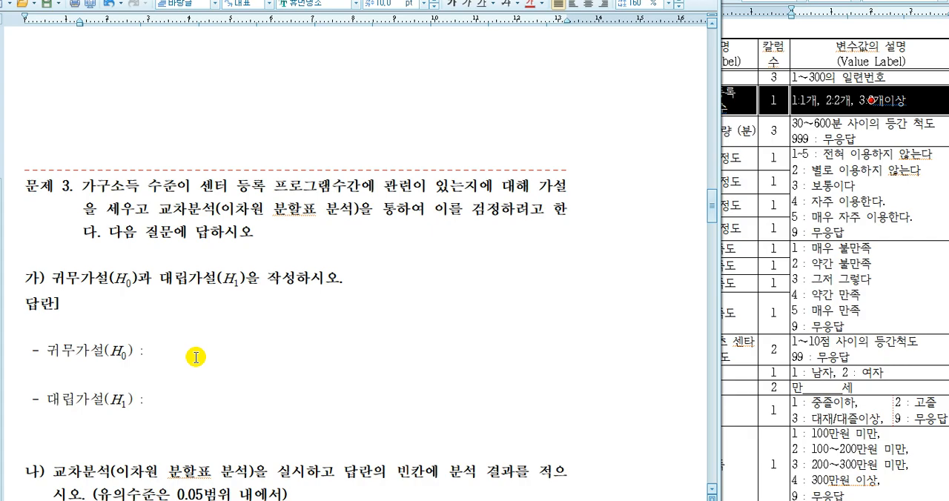
{"action": "type", "text": "가"}
{"action": "type", "text": "구"}
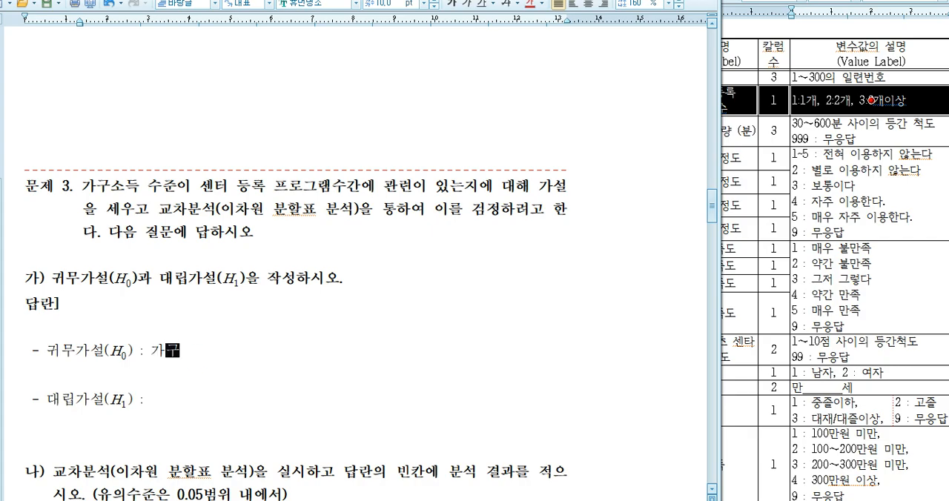
{"action": "type", "text": "소드과"}
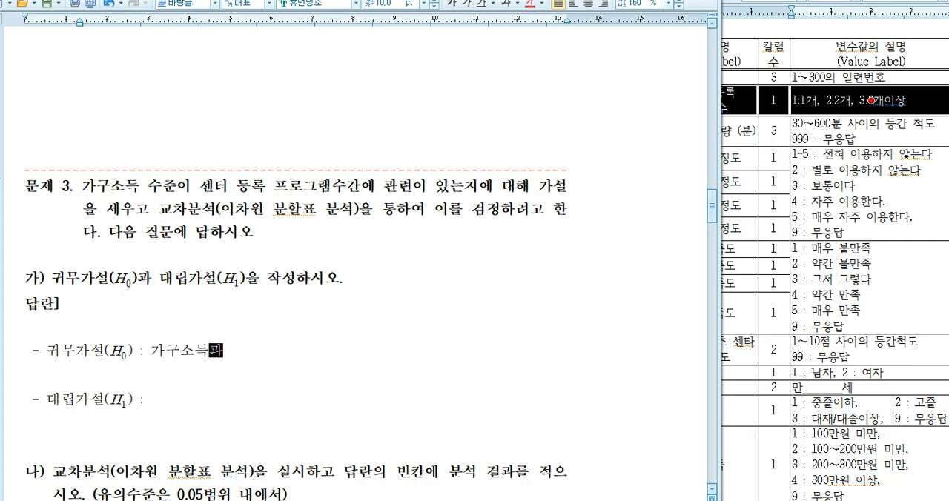
{"action": "type", "text": " 센터등록 "}
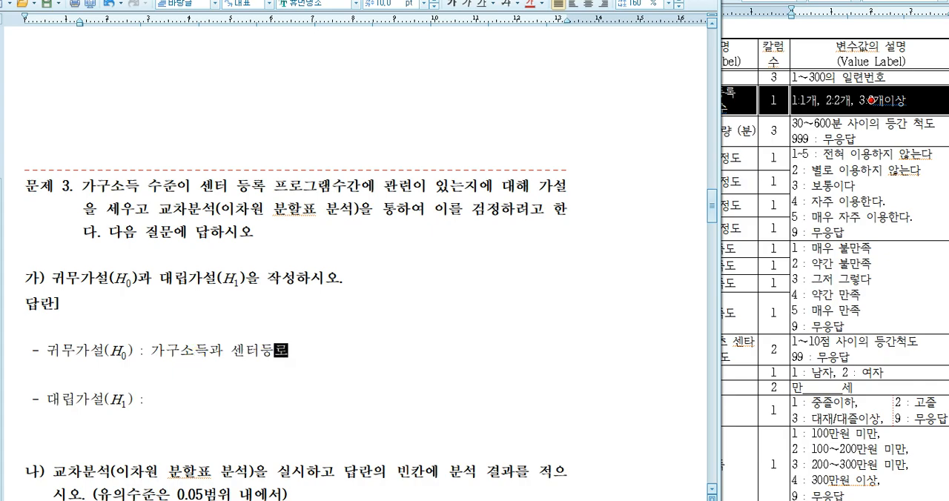
{"action": "type", "text": "프로그래"}
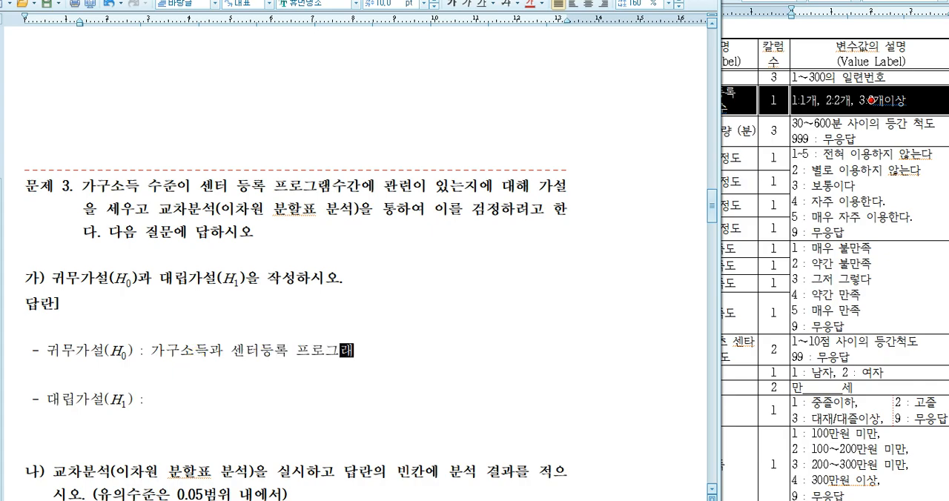
{"action": "type", "text": " 수간에는 독ㄹ립이다."}
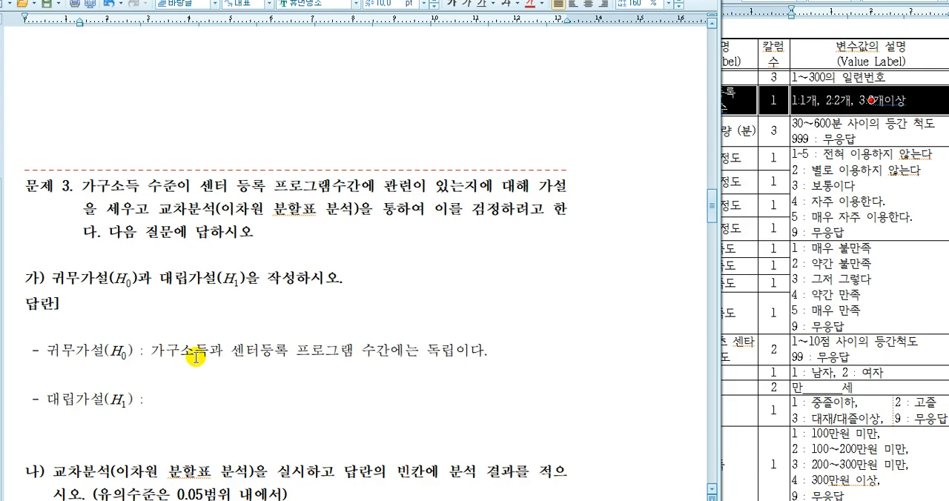
- Copy the H0 sentence into the alternative hypothesis (H1) answer and change its ending to "독립이 아니다."
{"action": "key", "text": "shift+Left"}
{"action": "key", "text": "shift+Left"}
{"action": "key", "text": "shift+Left"}
{"action": "key", "text": "shift+Left"}
{"action": "key", "text": "shift+Left"}
{"action": "key", "text": "shift+Left"}
{"action": "key", "text": "shift+Left"}
{"action": "key", "text": "shift+Left"}
{"action": "key", "text": "shift+Left"}
{"action": "key", "text": "shift+Left"}
{"action": "key", "text": "shift+Left"}
{"action": "key", "text": "shift+Left"}
{"action": "key", "text": "shift+Left"}
{"action": "key", "text": "shift+Left"}
{"action": "key", "text": "shift+Left"}
{"action": "key", "text": "shift+Left"}
{"action": "key", "text": "shift+Left"}
{"action": "key", "text": "shift+Left"}
{"action": "key", "text": "shift+Left"}
{"action": "key", "text": "shift+Left"}
{"action": "key", "text": "ctrl+c"}
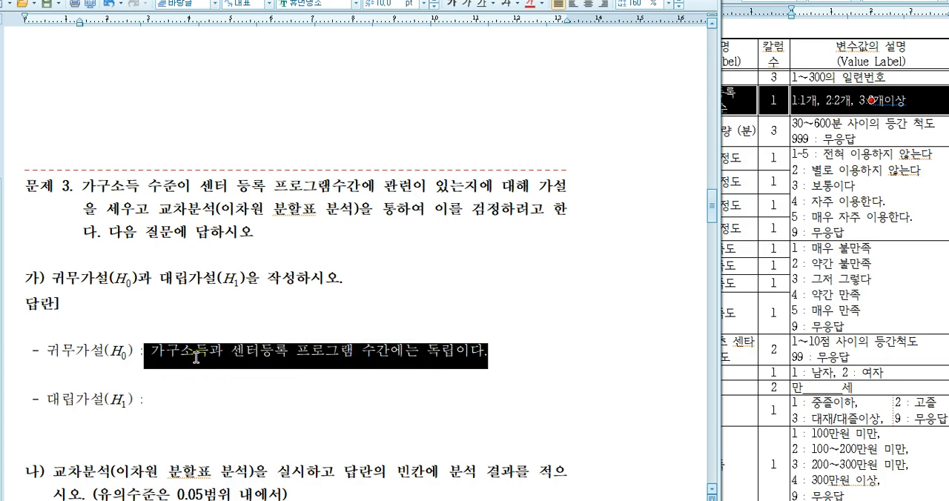
{"action": "key", "text": "Down"}
{"action": "key", "text": "Down"}
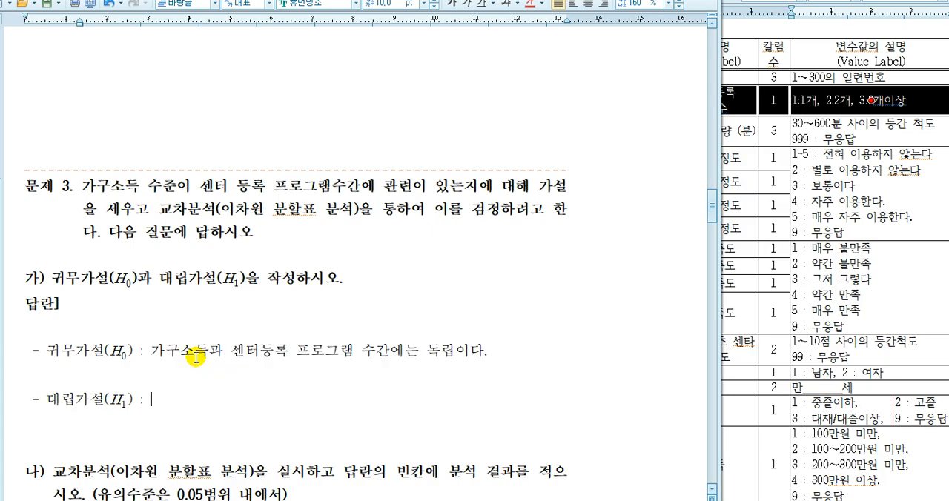
{"action": "key", "text": "ctrl+v"}
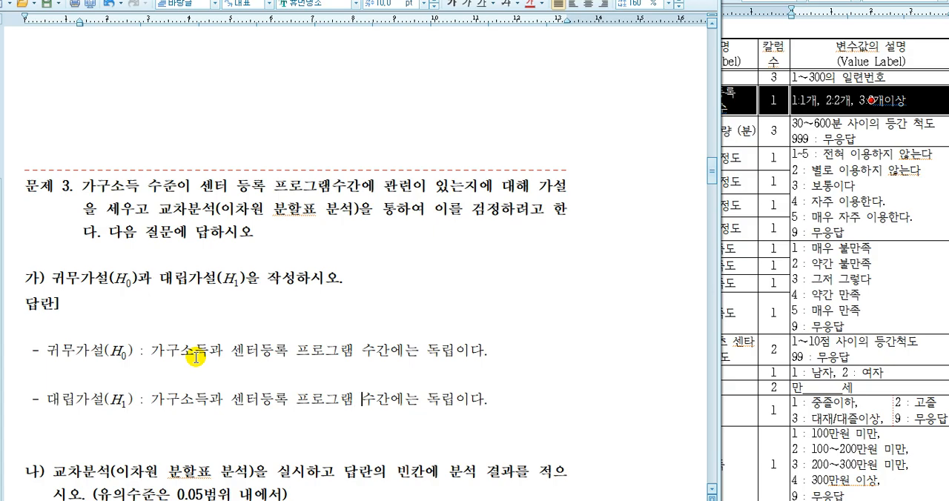
{"action": "type", "text": "ㅇ"}
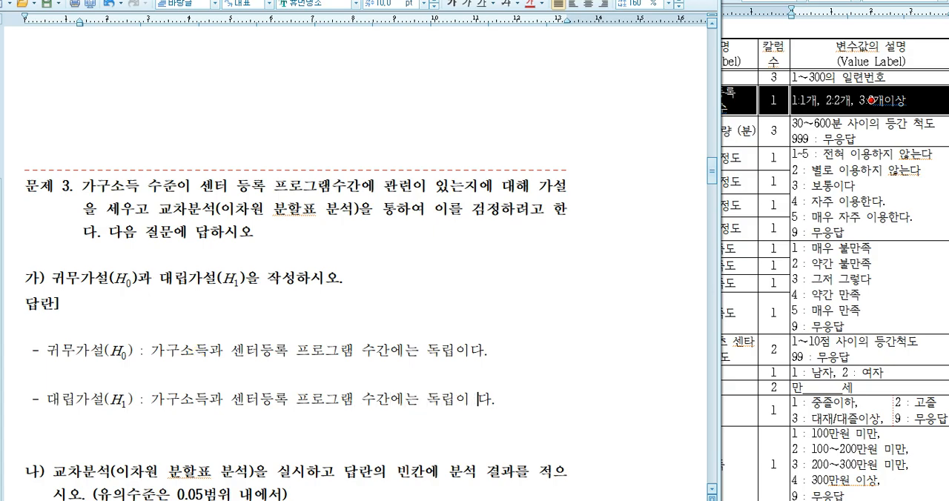
{"action": "type", "text": "ㅏㄴㅣㄷㅏ"}
{"action": "left_click", "coordinate": [829, 141]}
{"action": "left_click", "coordinate": [624, 100]}
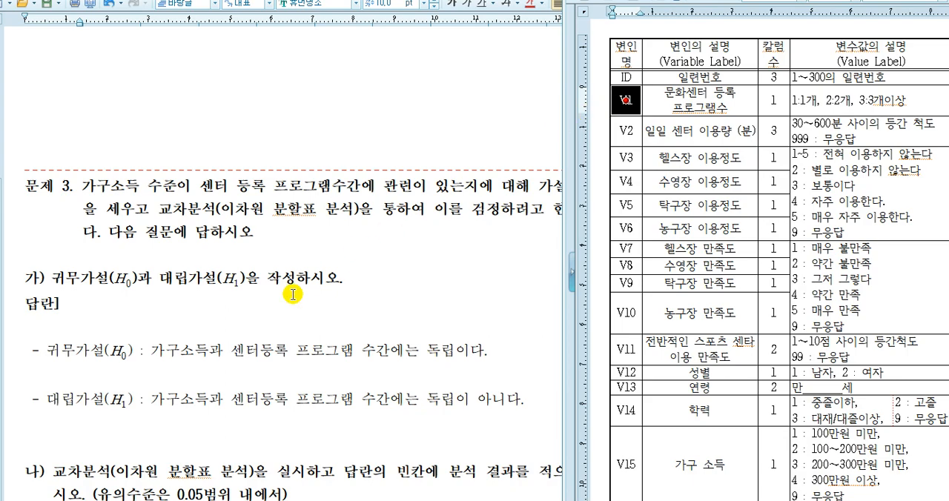
{"action": "left_click", "coordinate": [208, 343]}
{"action": "type", "text": "(V"}
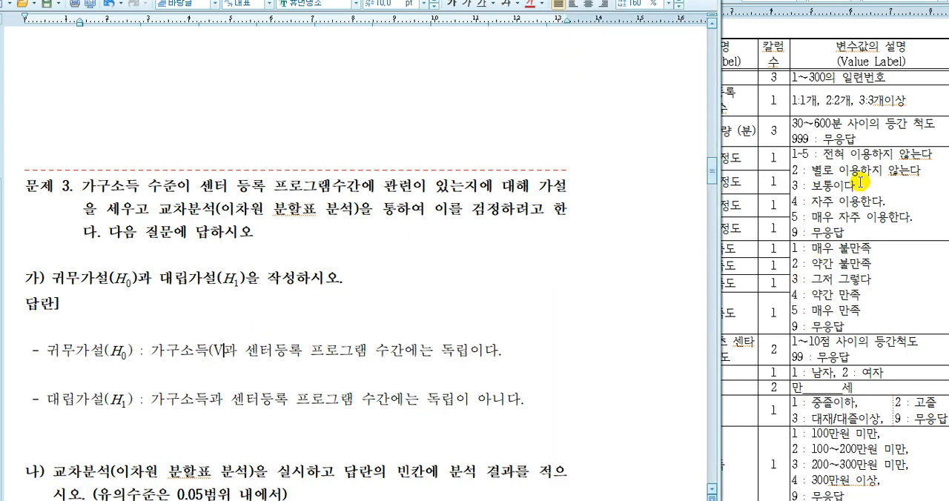
{"action": "left_click", "coordinate": [859, 128]}
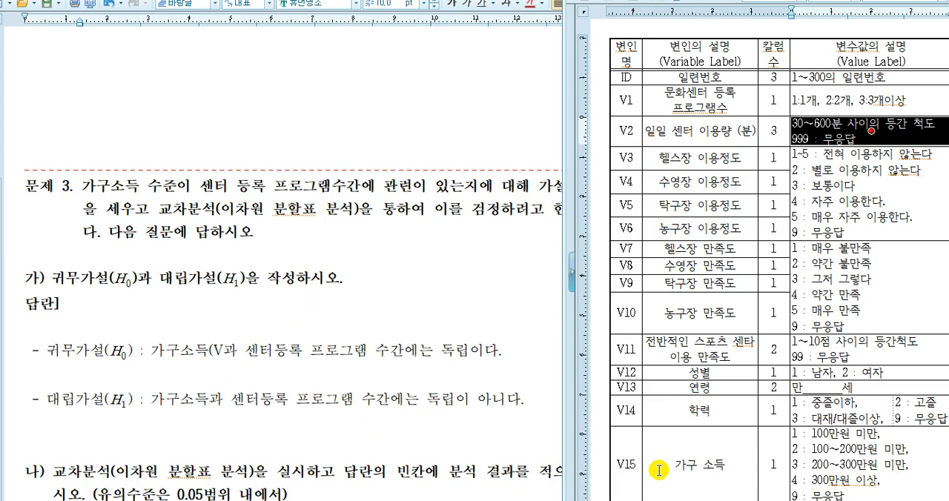
{"action": "left_click", "coordinate": [222, 347]}
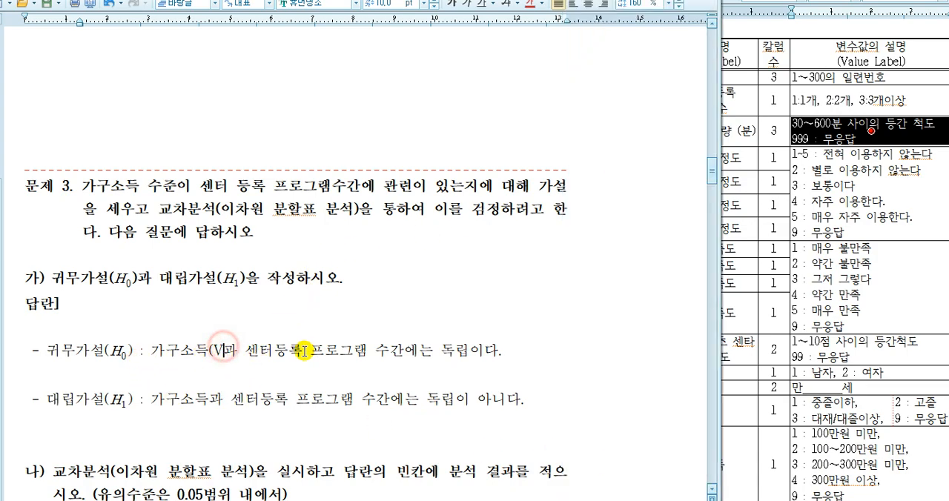
{"action": "type", "text": "15"}
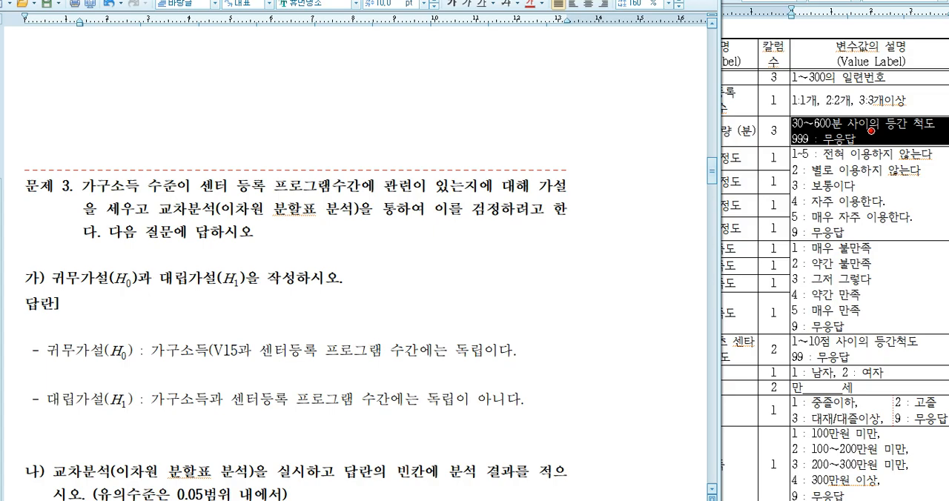
{"action": "key", "text": "BackSpace"}
{"action": "key", "text": "Delete"}
{"action": "key", "text": "Delete"}
{"action": "key", "text": "Delete"}
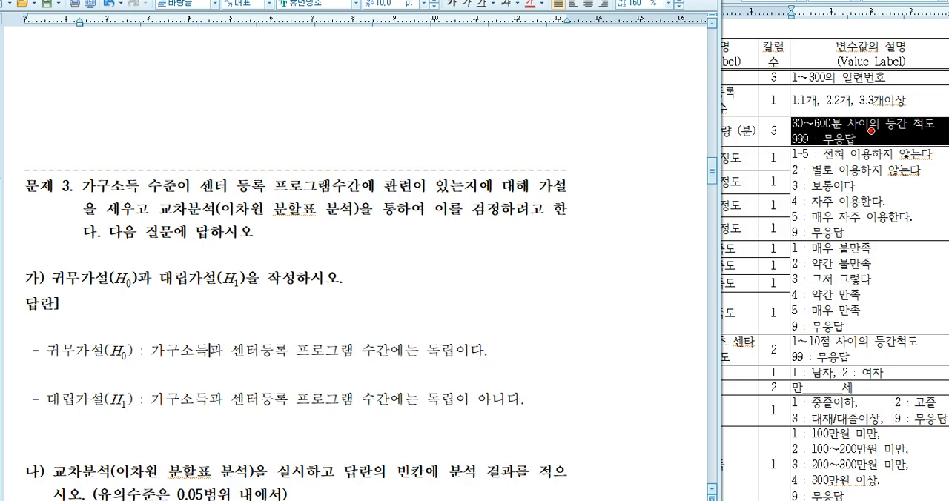
- Rewrite 가구소득 in the H0 sentence as "v15(가구소득)"
{"action": "type", "text": "va"}
{"action": "key", "text": "BackSpace"}
{"action": "type", "text": "15(가구소득"}
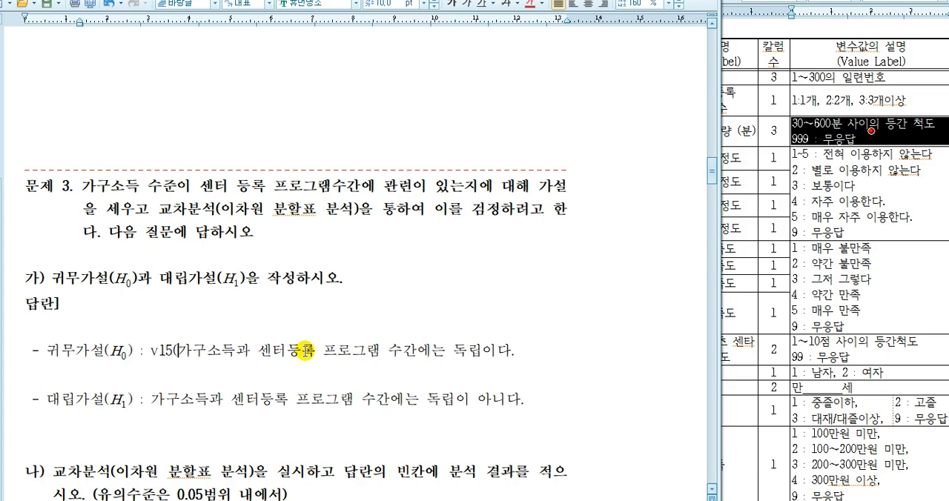
{"action": "type", "text": ")"}
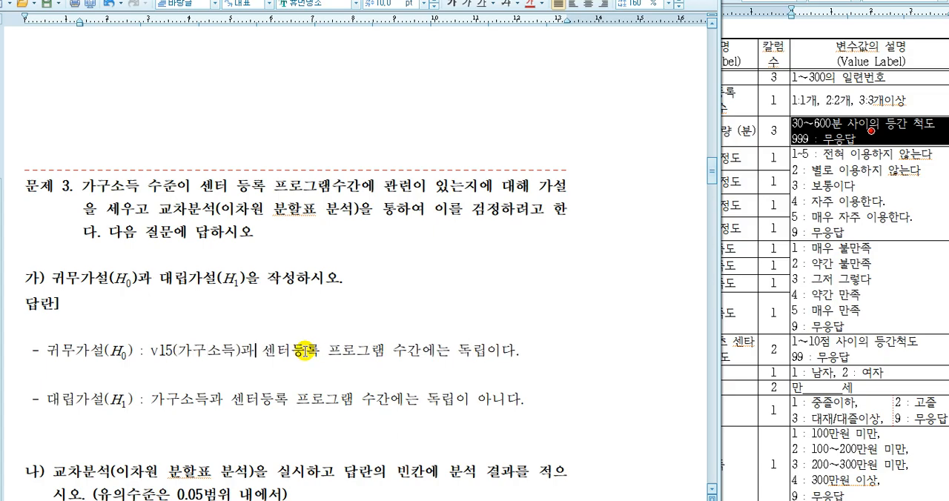
- Check the codebook's variable name for 문화센터 등록 프로그램수 and rewrite the second variable in H0 as "v1(센터등록 프로그램 수)"
{"action": "left_click", "coordinate": [826, 28]}
{"action": "left_click", "coordinate": [901, 438]}
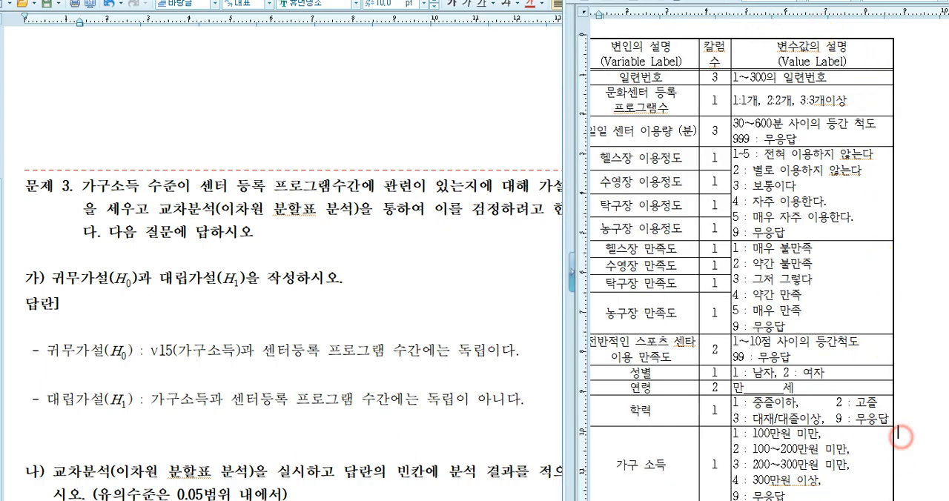
{"action": "scroll", "coordinate": [770, 270], "scroll_direction": "left", "scroll_amount": 2}
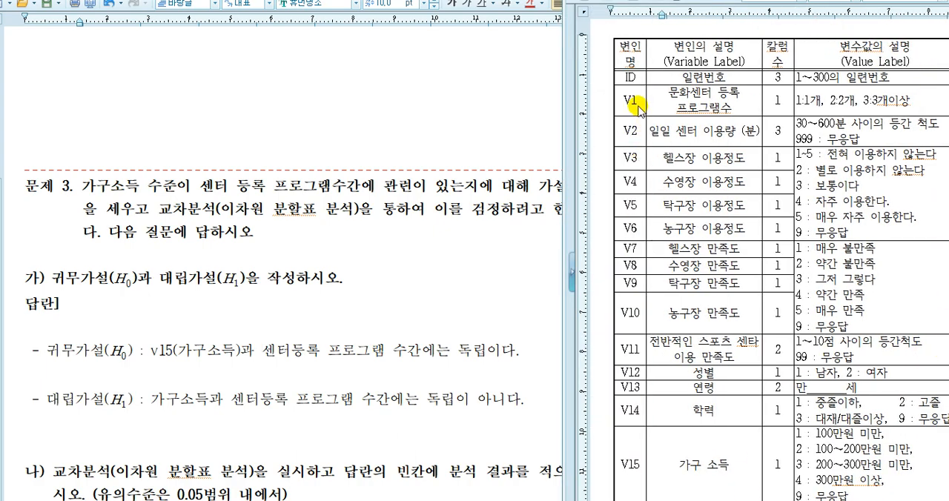
{"action": "left_click", "coordinate": [375, 379]}
{"action": "left_click", "coordinate": [328, 350]}
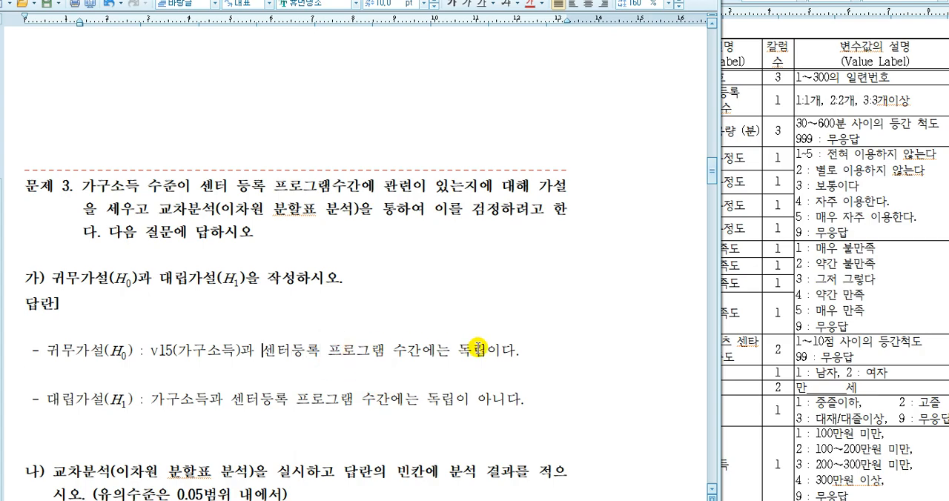
{"action": "type", "text": "v1("}
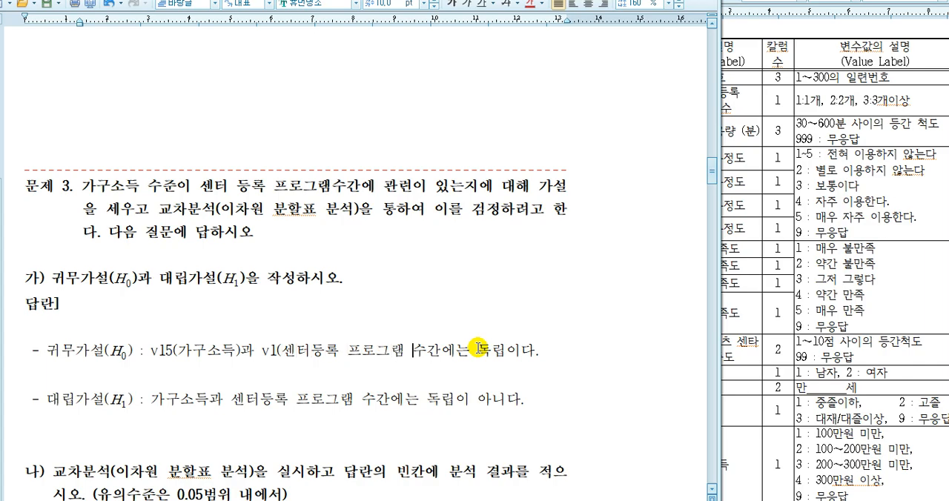
{"action": "type", "text": ")"}
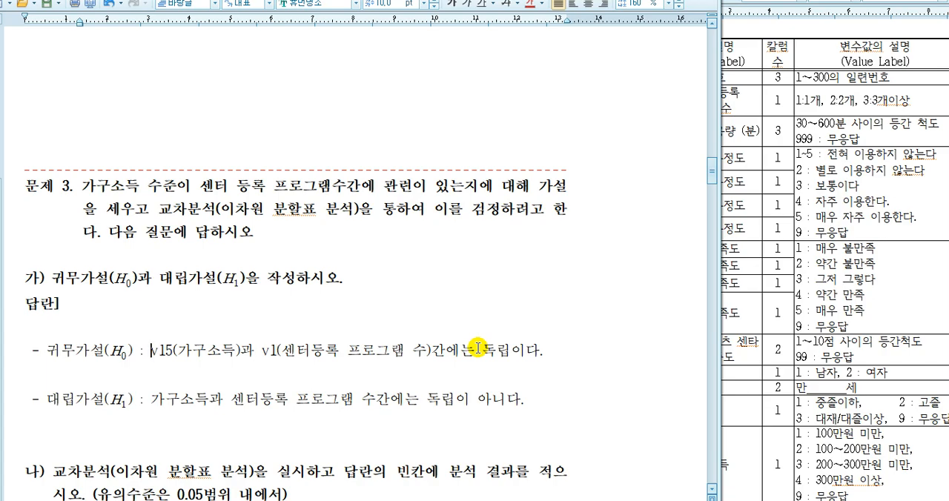
- Reuse the revised H0 wording for H1 so it reads "v15(가구소득)과 v1(센터등록 프로그램 수)간에는 독립이 아니다."
{"action": "triple_click", "coordinate": [477, 348]}
{"action": "key", "text": "ctrl+c"}
{"action": "key", "text": "Down"}
{"action": "key", "text": "shift+End"}
{"action": "key", "text": "ctrl+v"}
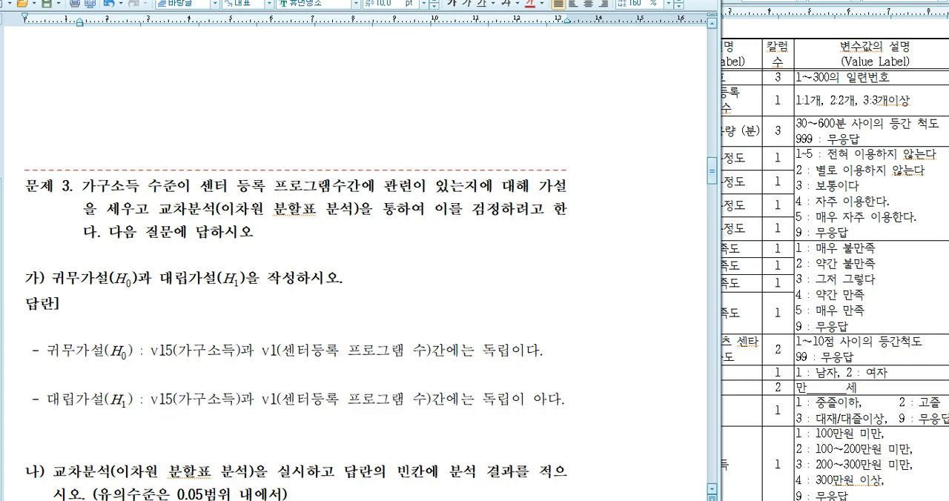
{"action": "type", "text": "아니"}
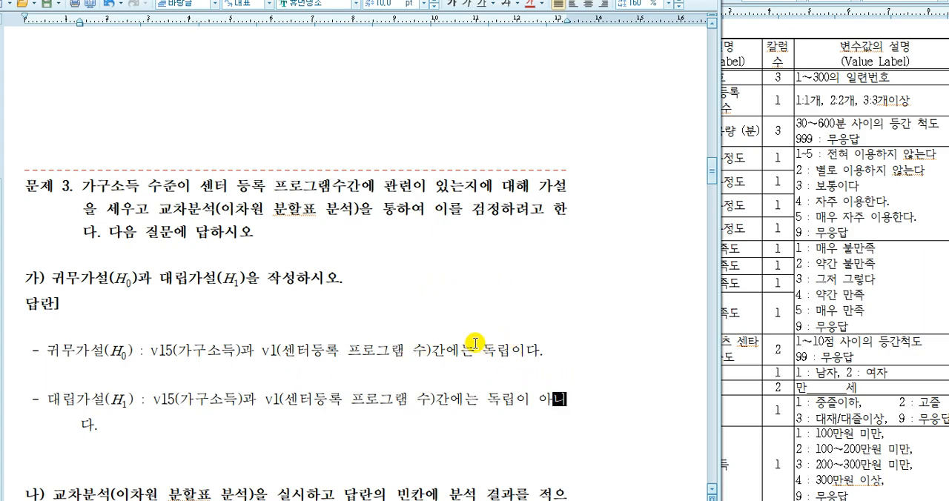
- Check part 나 of question 3, switch to the SPSS Data Editor and save the data under the new name 2019_09_30_03_분석.sav
{"action": "scroll", "coordinate": [467, 340], "scroll_direction": "down", "scroll_amount": 2}
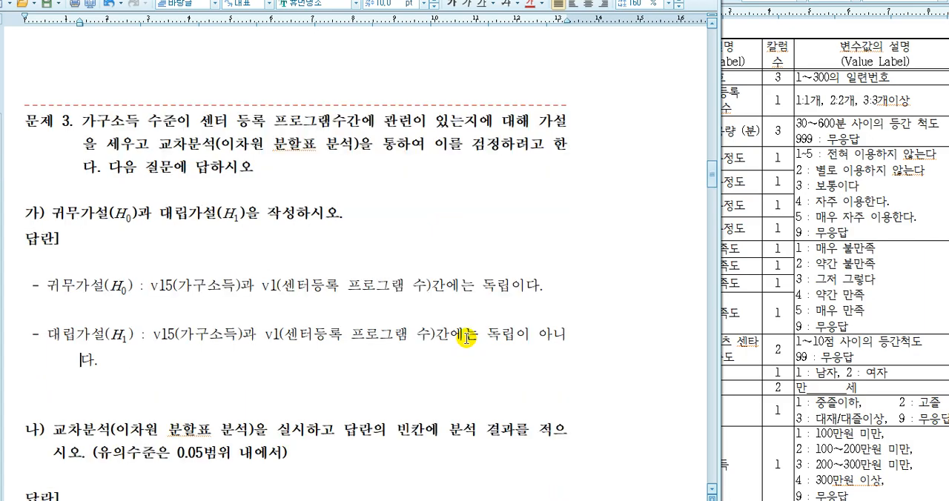
{"action": "scroll", "coordinate": [466, 340], "scroll_direction": "down", "scroll_amount": 4}
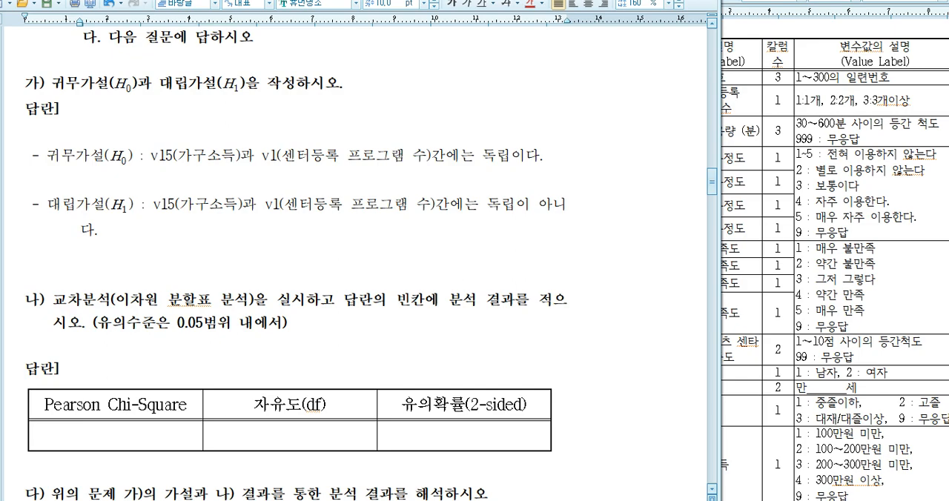
{"action": "key", "text": "alt+Tab"}
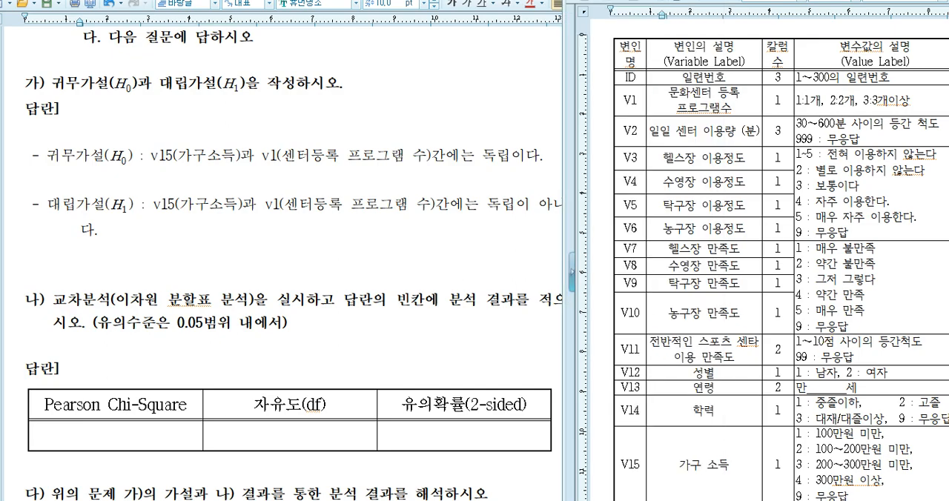
{"action": "key", "text": "alt+Tab"}
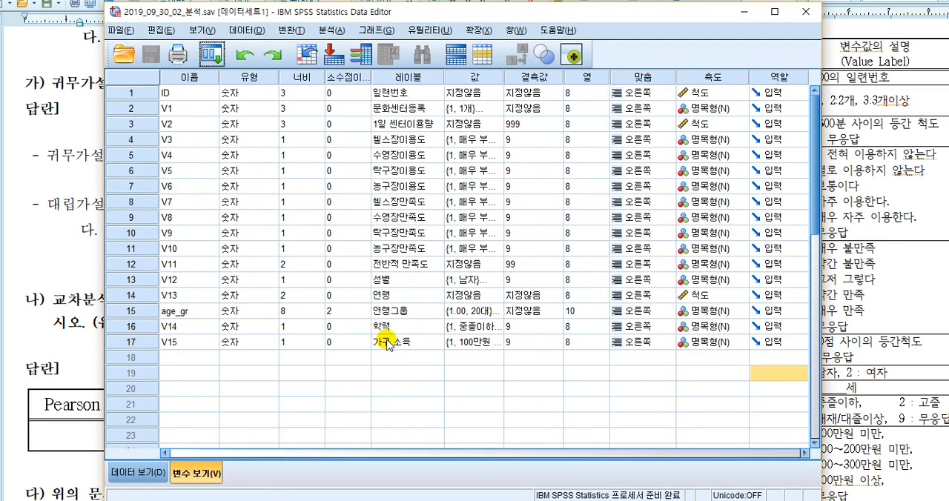
{"action": "left_click", "coordinate": [61, 209]}
{"action": "scroll", "coordinate": [59, 208], "scroll_direction": "up", "scroll_amount": 3}
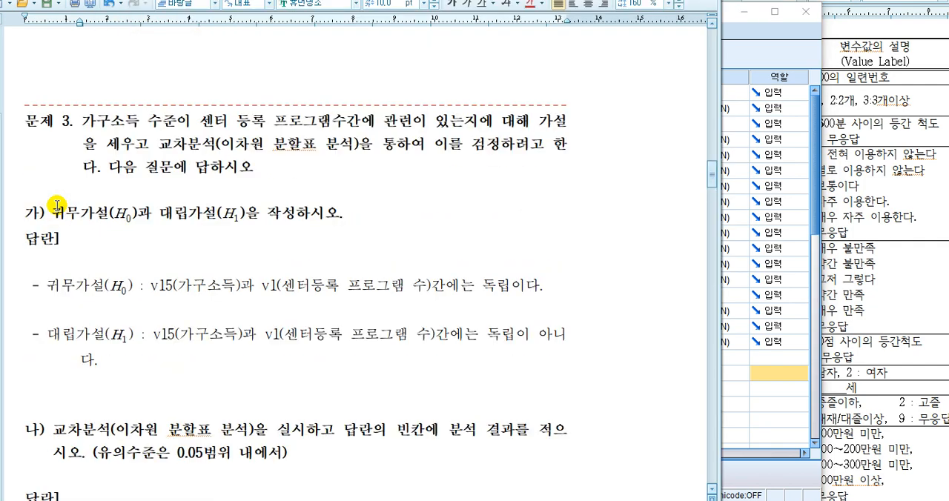
{"action": "key", "text": "alt+Tab"}
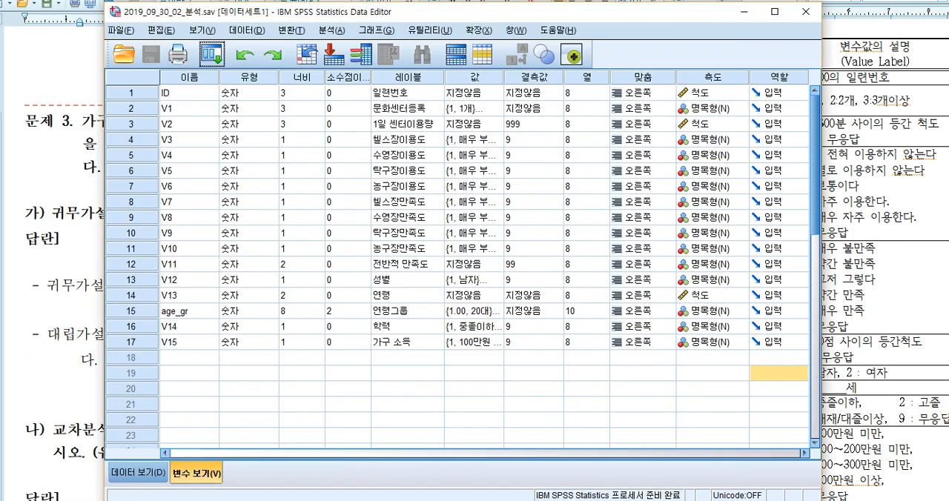
{"action": "left_click", "coordinate": [118, 29]}
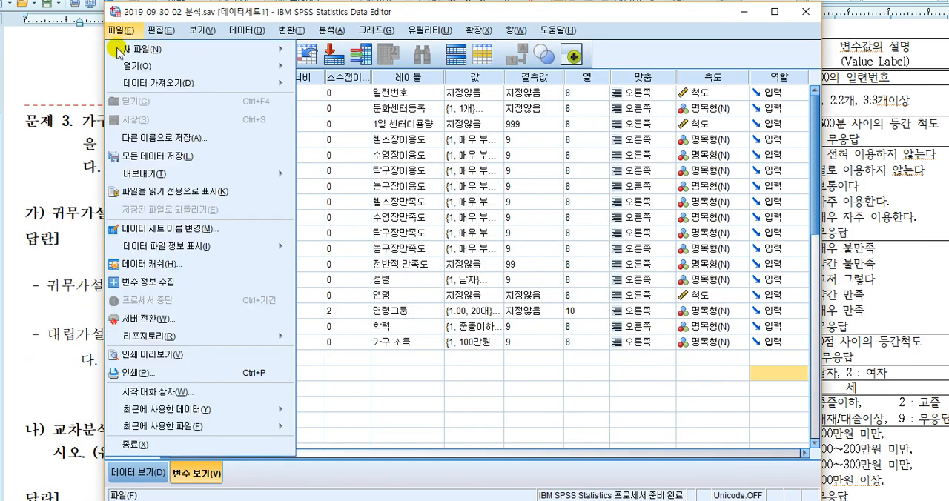
{"action": "left_click", "coordinate": [148, 138]}
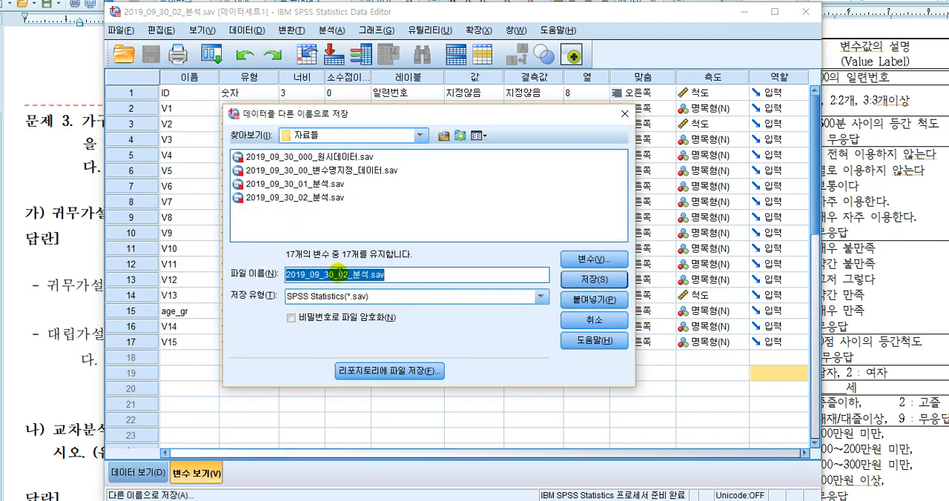
{"action": "left_click", "coordinate": [349, 274]}
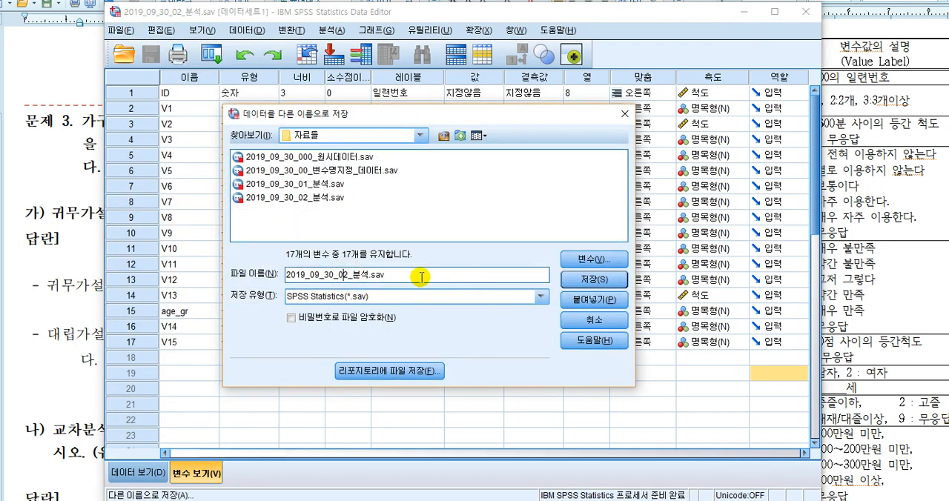
{"action": "key", "text": "Return"}
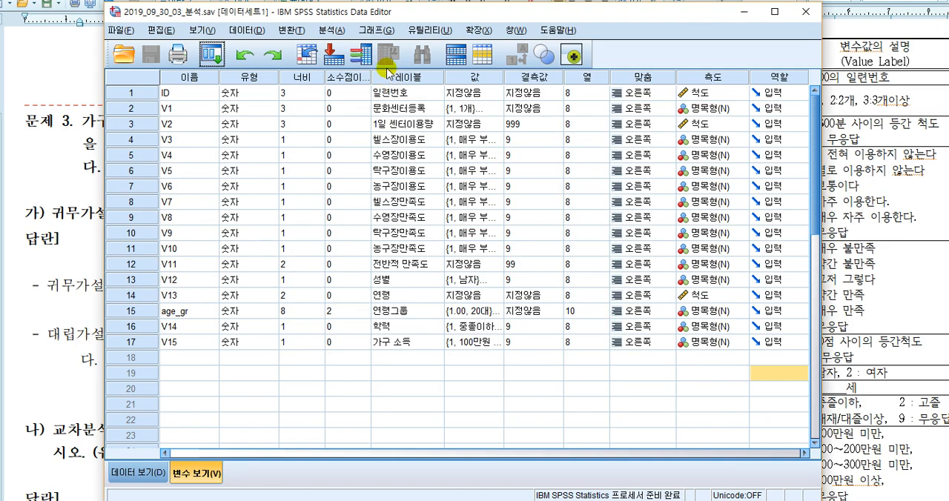
- Set up a Crosstabs analysis with 가구 소득 [V15] as the row variable
{"action": "left_click_drag", "start_coordinate": [413, 16], "coordinate": [507, 23]}
{"action": "left_click", "coordinate": [434, 34]}
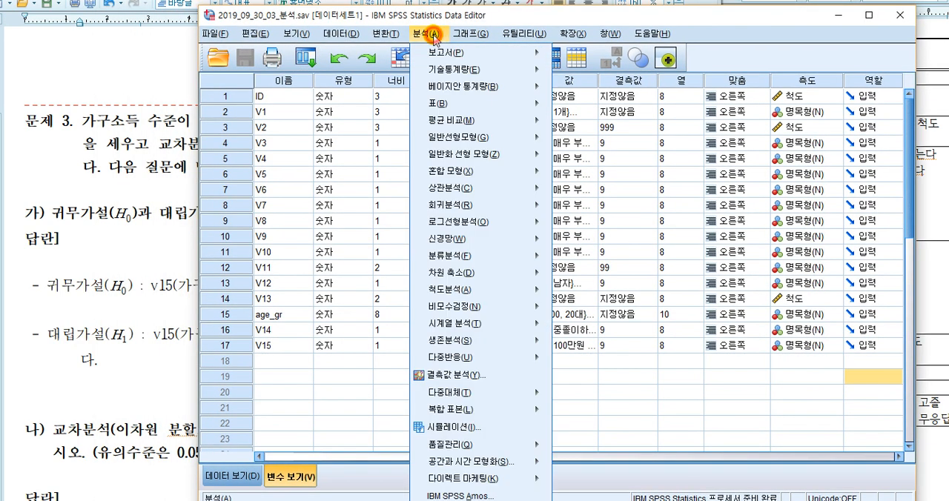
{"action": "mouse_move", "coordinate": [439, 70]}
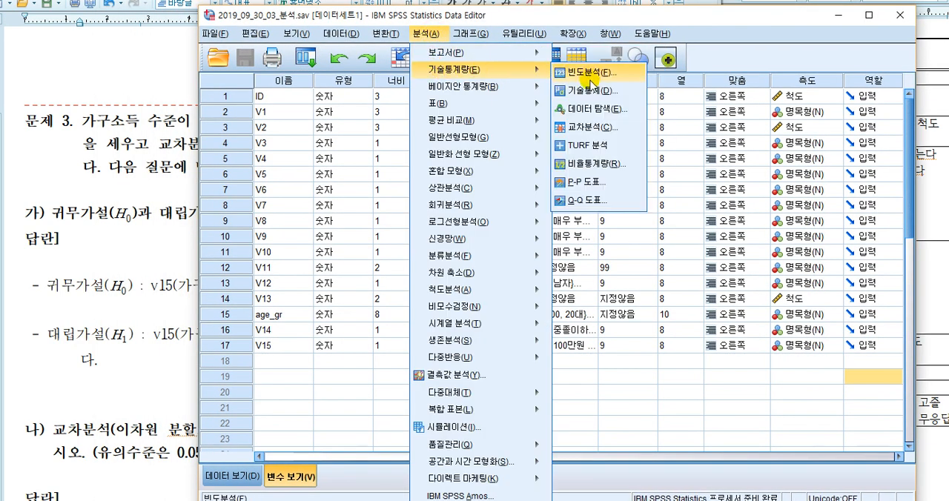
{"action": "left_click", "coordinate": [598, 130]}
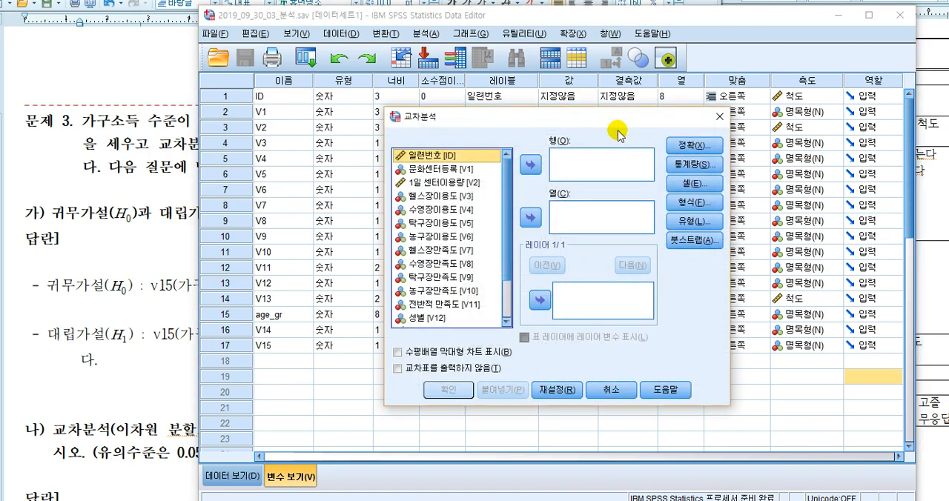
{"action": "left_click_drag", "start_coordinate": [536, 117], "coordinate": [622, 95]}
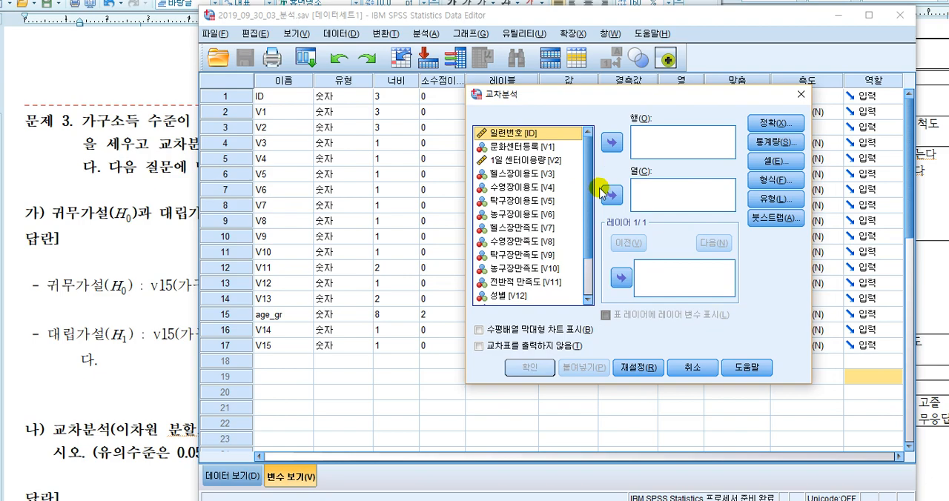
{"action": "scroll", "coordinate": [588, 223], "scroll_direction": "down", "scroll_amount": 2}
{"action": "left_click", "coordinate": [516, 297]}
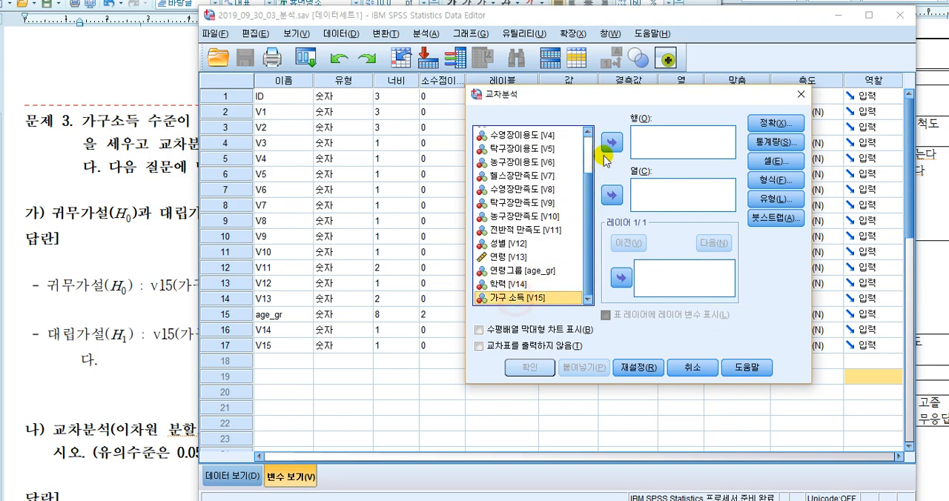
{"action": "left_click", "coordinate": [612, 146]}
- Set 문화센터등록 [V1] as the column variable and run the crosstab
{"action": "left_click_drag", "start_coordinate": [591, 217], "coordinate": [582, 153]}
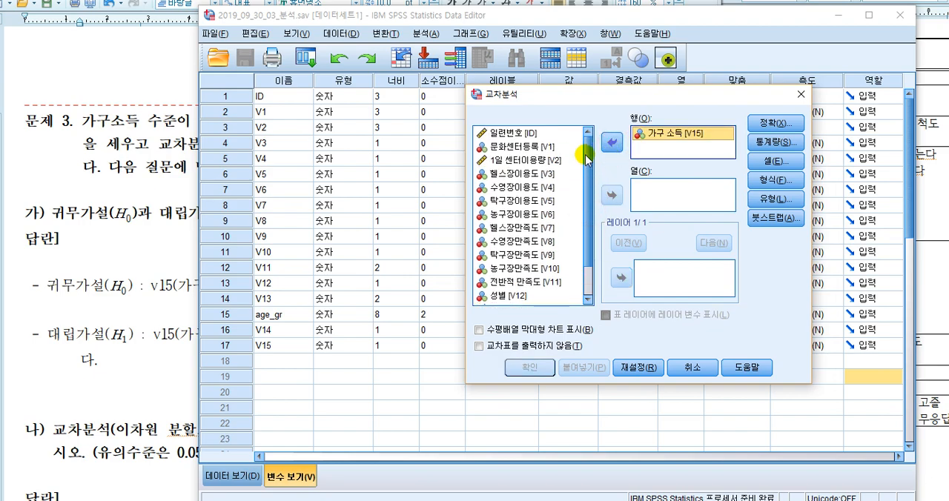
{"action": "left_click", "coordinate": [529, 147]}
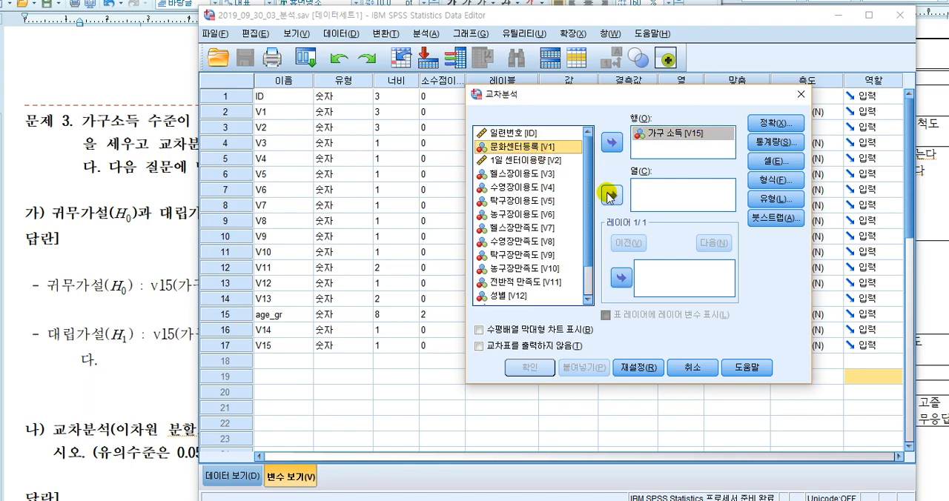
{"action": "left_click", "coordinate": [611, 195]}
{"action": "left_click", "coordinate": [532, 367]}
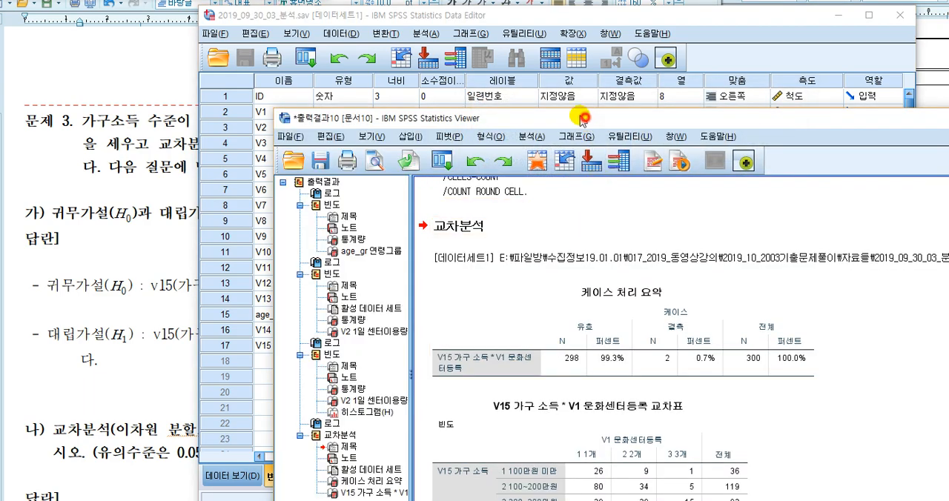
{"action": "left_click_drag", "start_coordinate": [576, 117], "coordinate": [456, 26]}
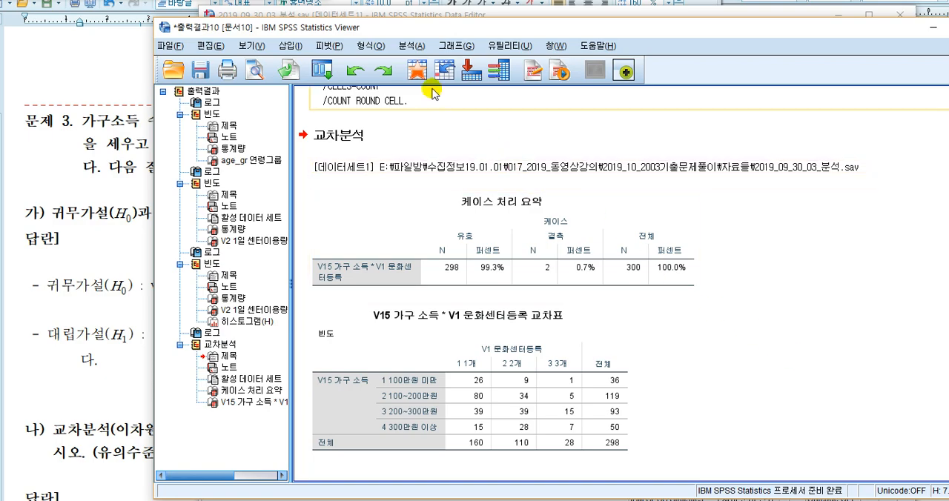
- Run the crosstab again with V1 as the row variable and V15 as the column variable
{"action": "left_click", "coordinate": [411, 45]}
{"action": "mouse_move", "coordinate": [425, 85]}
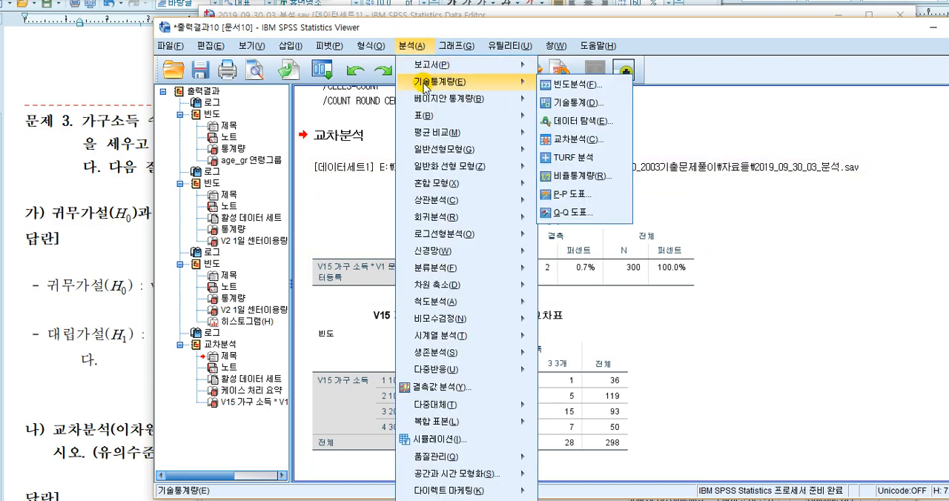
{"action": "left_click", "coordinate": [582, 133]}
{"action": "mouse_move", "coordinate": [650, 186]}
{"action": "left_mouse_down"}
{"action": "mouse_move", "coordinate": [661, 152]}
{"action": "mouse_move", "coordinate": [650, 141]}
{"action": "mouse_move", "coordinate": [662, 142]}
{"action": "mouse_move", "coordinate": [659, 191]}
{"action": "left_mouse_up"}
{"action": "left_click", "coordinate": [534, 367]}
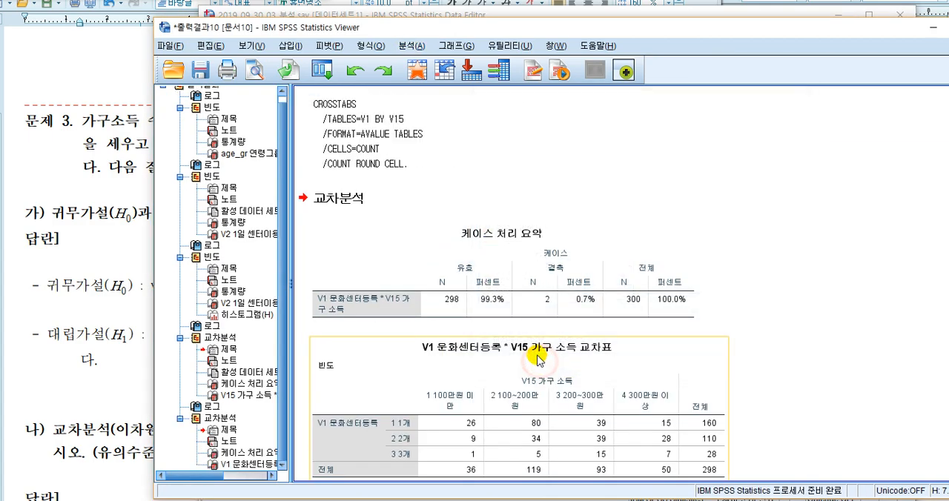
{"action": "scroll", "coordinate": [539, 362], "scroll_direction": "down", "scroll_amount": 1}
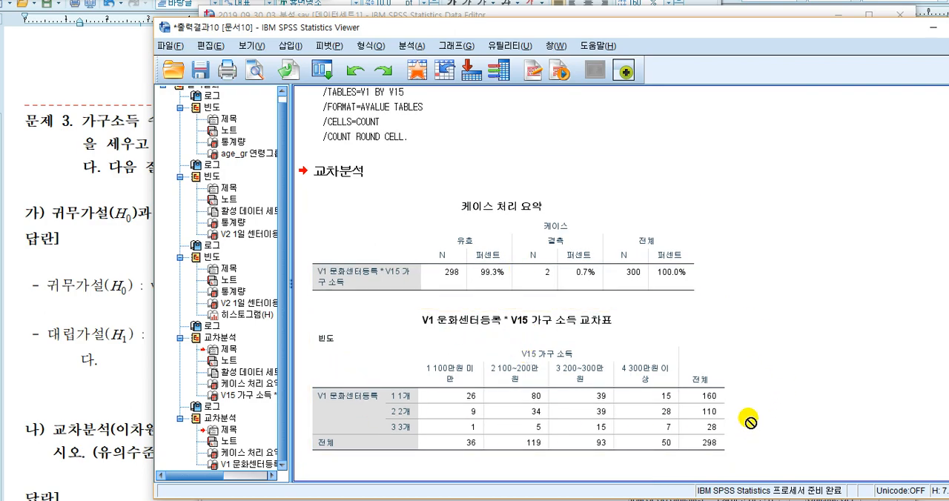
- Reopen the Crosstabs setup, return V15 to rows and V1 to columns, and look at the exact test options
{"action": "left_click", "coordinate": [412, 46]}
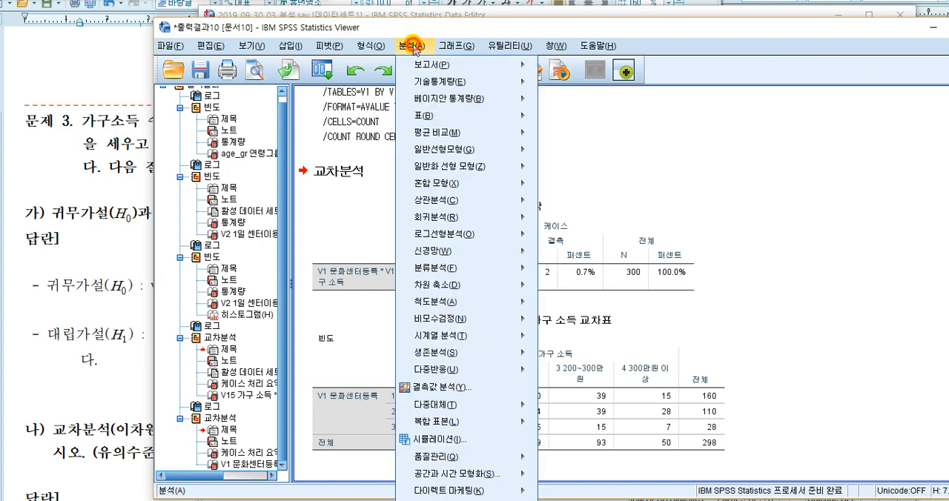
{"action": "mouse_move", "coordinate": [427, 83]}
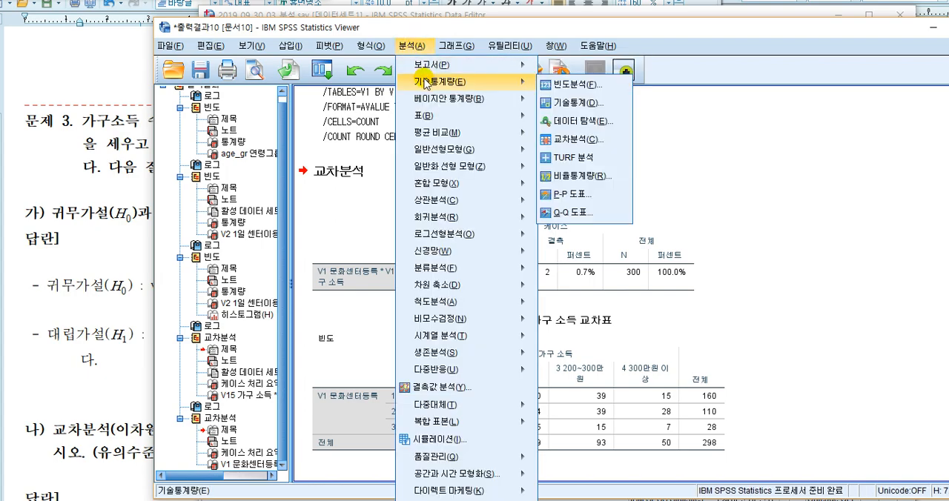
{"action": "left_click", "coordinate": [599, 147]}
{"action": "mouse_move", "coordinate": [671, 133]}
{"action": "left_mouse_down"}
{"action": "mouse_move", "coordinate": [667, 212]}
{"action": "mouse_move", "coordinate": [669, 137]}
{"action": "left_mouse_up"}
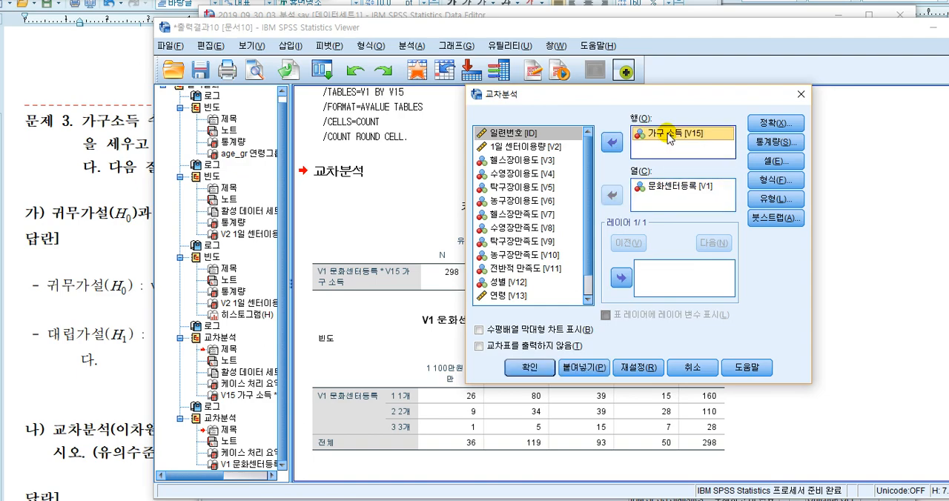
{"action": "left_click", "coordinate": [777, 123]}
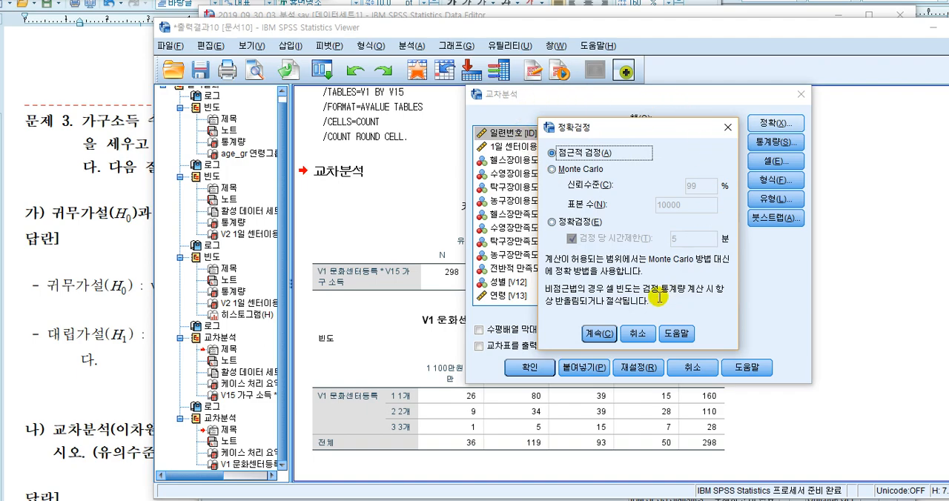
{"action": "left_click", "coordinate": [638, 335]}
- Add the chi-square statistic, keep only observed counts in the cells, and run the V15 by V1 crosstab
{"action": "left_click", "coordinate": [771, 151]}
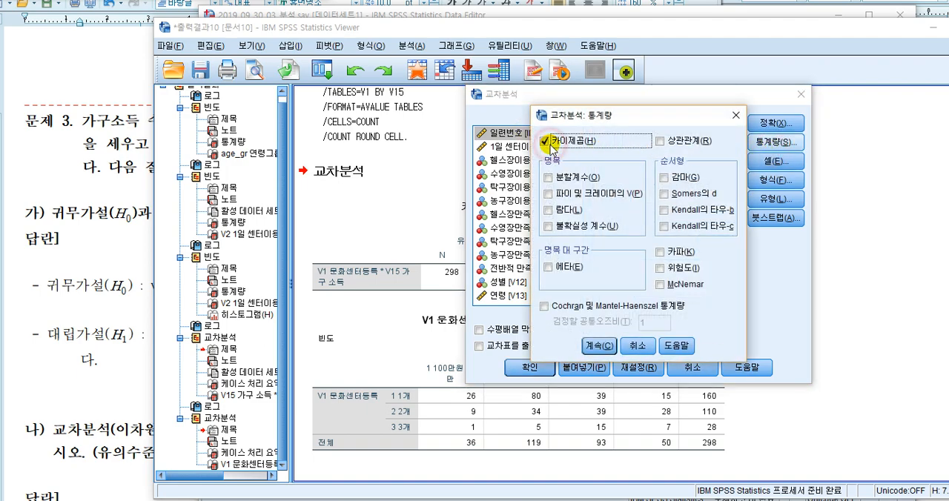
{"action": "left_click", "coordinate": [598, 345]}
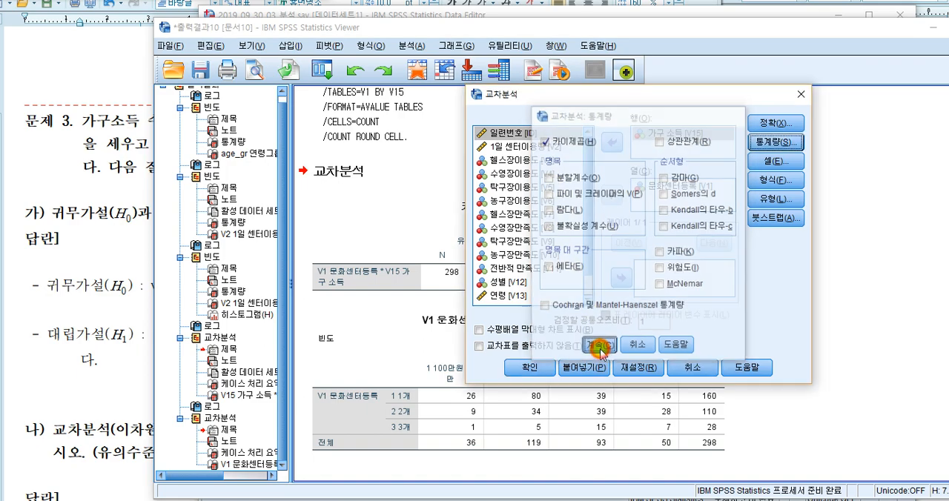
{"action": "left_click", "coordinate": [778, 162]}
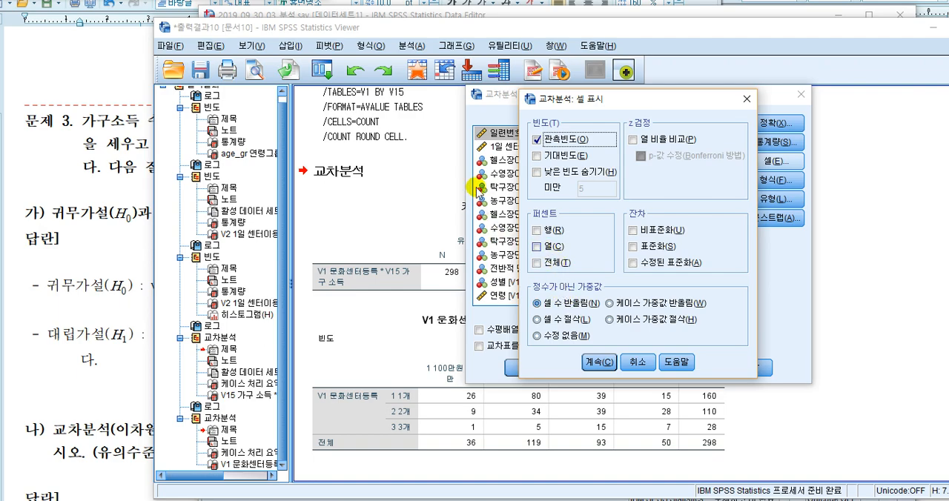
{"action": "left_click", "coordinate": [599, 362]}
{"action": "left_click", "coordinate": [532, 366]}
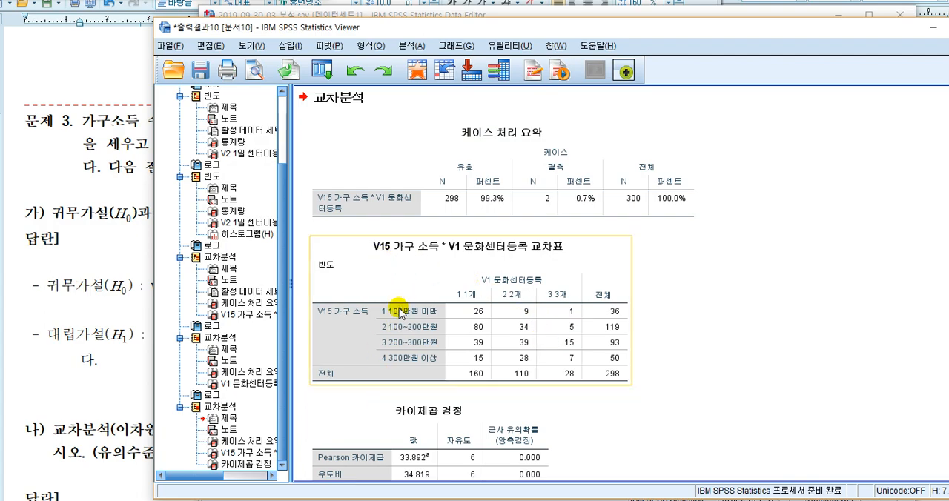
- Examine the V15 by V1 crosstab and the chi-square test results, and check which values the part 나 answer table asks for
{"action": "left_click_drag", "start_coordinate": [411, 292], "coordinate": [668, 340]}
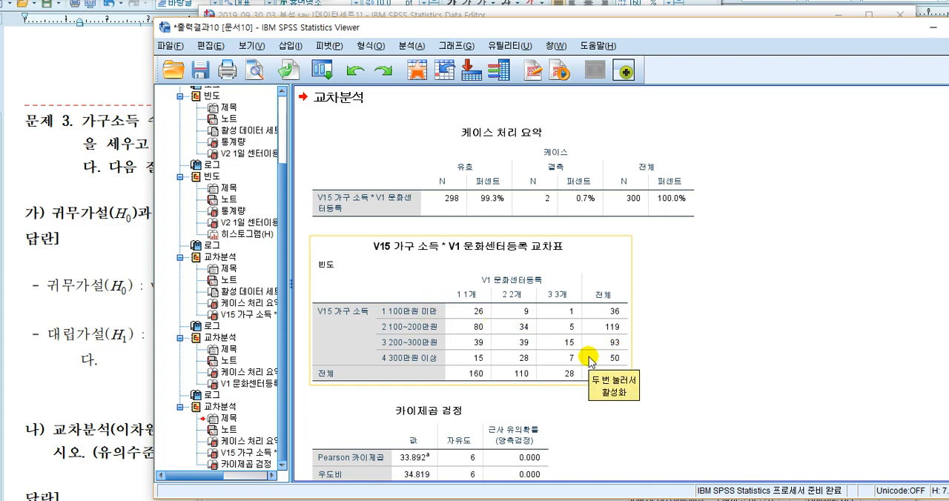
{"action": "scroll", "coordinate": [589, 360], "scroll_direction": "down", "scroll_amount": 3}
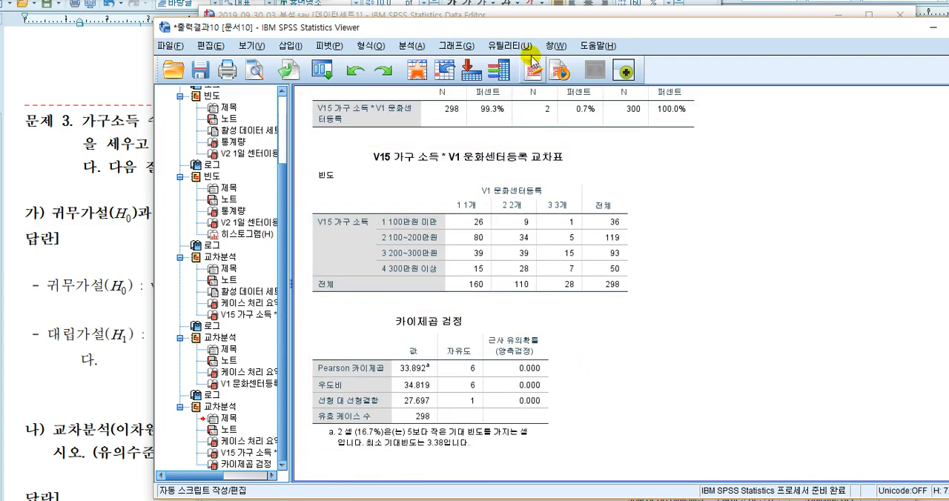
{"action": "left_click_drag", "start_coordinate": [531, 27], "coordinate": [696, 22]}
{"action": "left_click", "coordinate": [139, 387]}
{"action": "scroll", "coordinate": [140, 387], "scroll_direction": "down", "scroll_amount": 3}
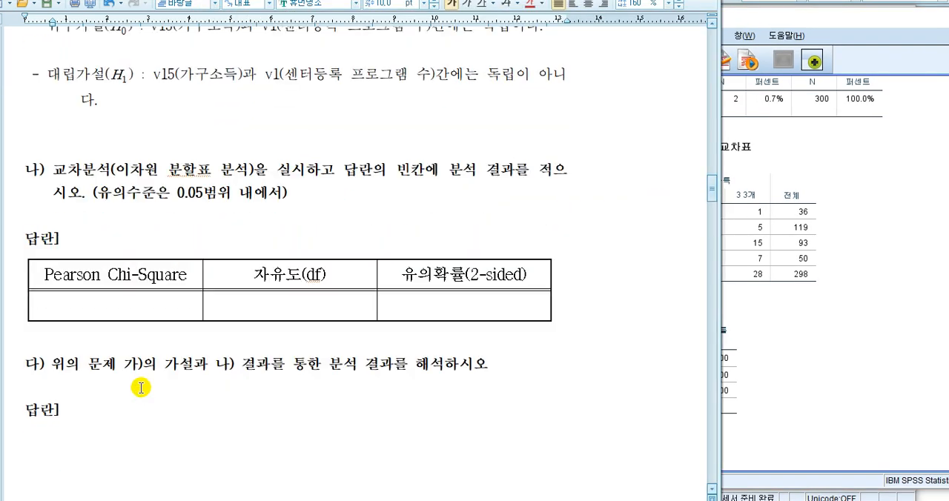
{"action": "left_click", "coordinate": [946, 148]}
{"action": "left_click", "coordinate": [764, 264]}
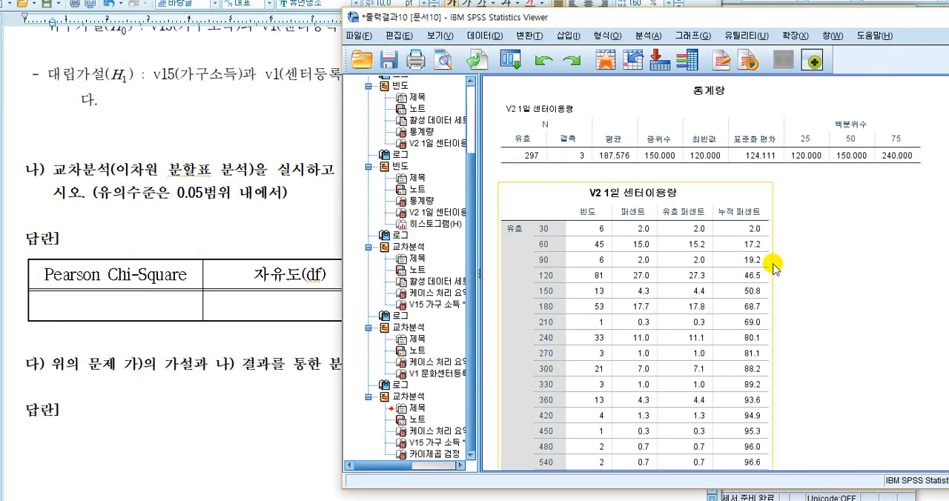
{"action": "scroll", "coordinate": [688, 215], "scroll_direction": "down", "scroll_amount": 10}
{"action": "scroll", "coordinate": [697, 232], "scroll_direction": "down", "scroll_amount": 10}
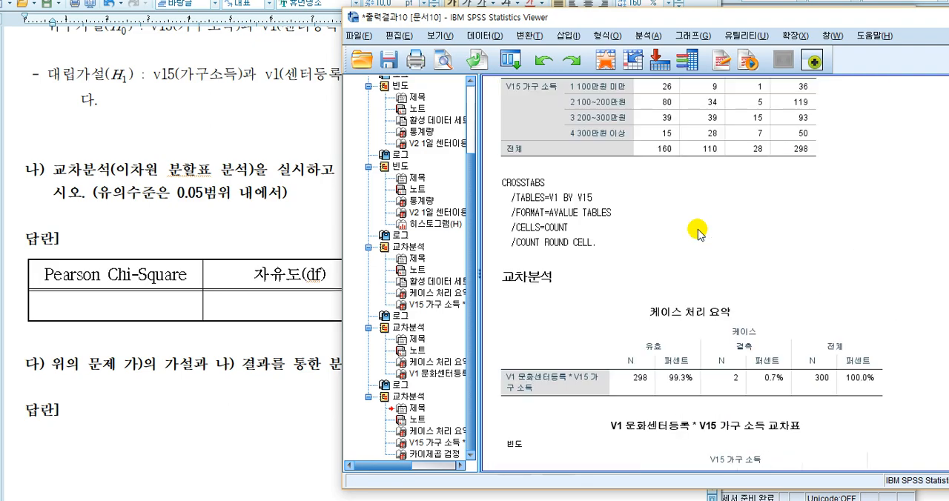
{"action": "scroll", "coordinate": [697, 232], "scroll_direction": "down", "scroll_amount": 8}
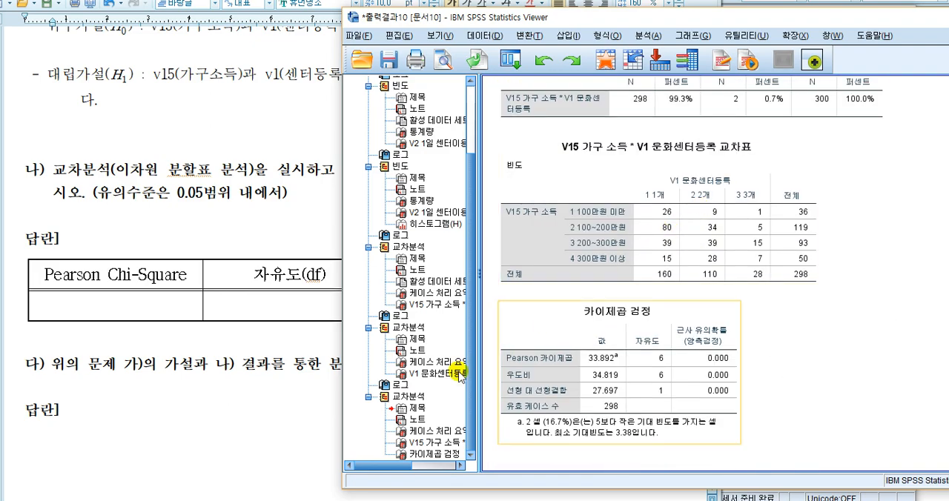
- Fill in the part 나 answer table with Pearson Chi-Square 33.892, 자유도 6 and 유의확률 0.000
{"action": "left_click", "coordinate": [147, 310]}
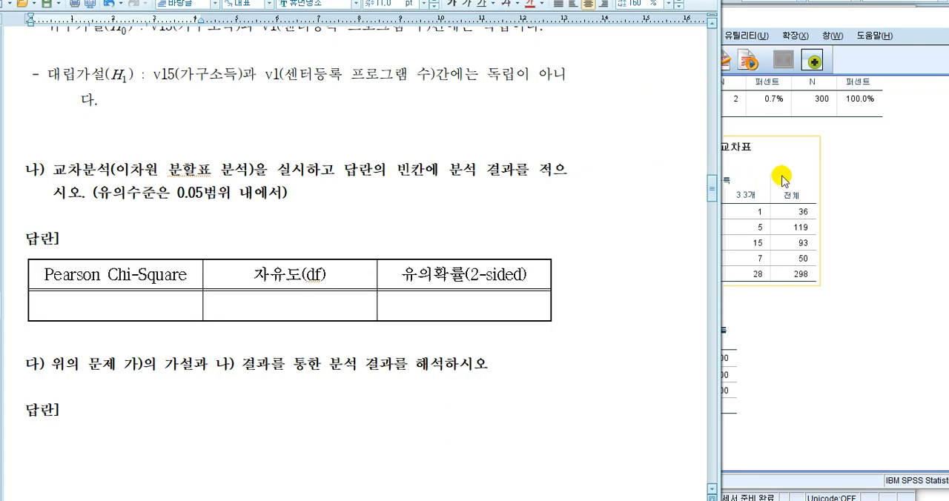
{"action": "left_click_drag", "start_coordinate": [775, 28], "coordinate": [948, 20]}
{"action": "left_click", "coordinate": [116, 308]}
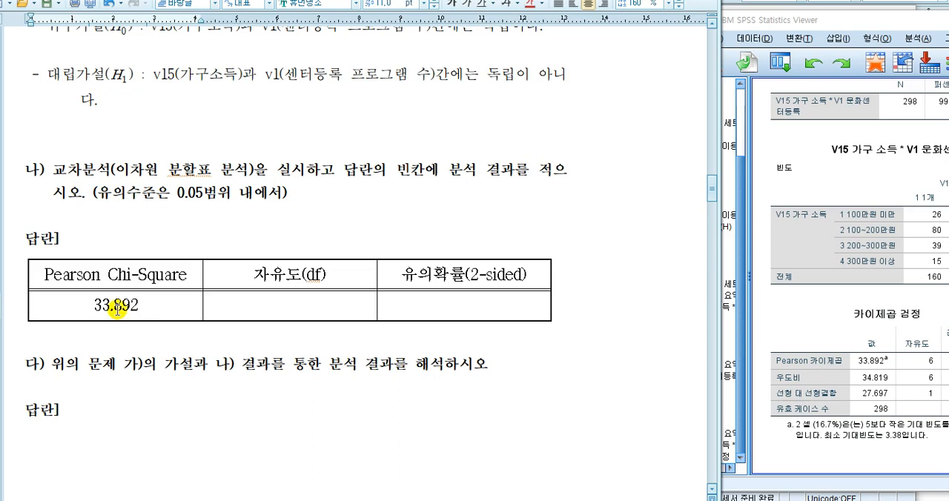
{"action": "key", "text": "Tab"}
{"action": "type", "text": "6"}
{"action": "key", "text": "Tab"}
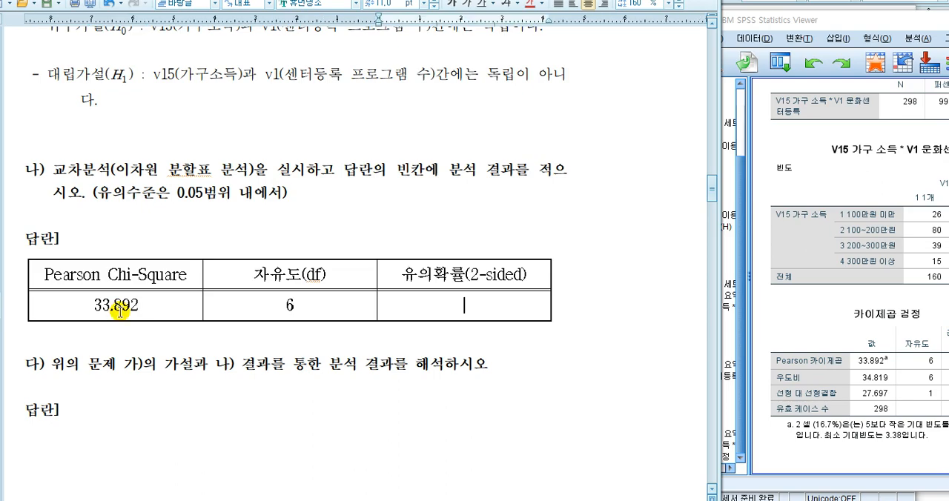
{"action": "left_click_drag", "start_coordinate": [891, 20], "coordinate": [794, 22]}
{"action": "left_click", "coordinate": [447, 316]}
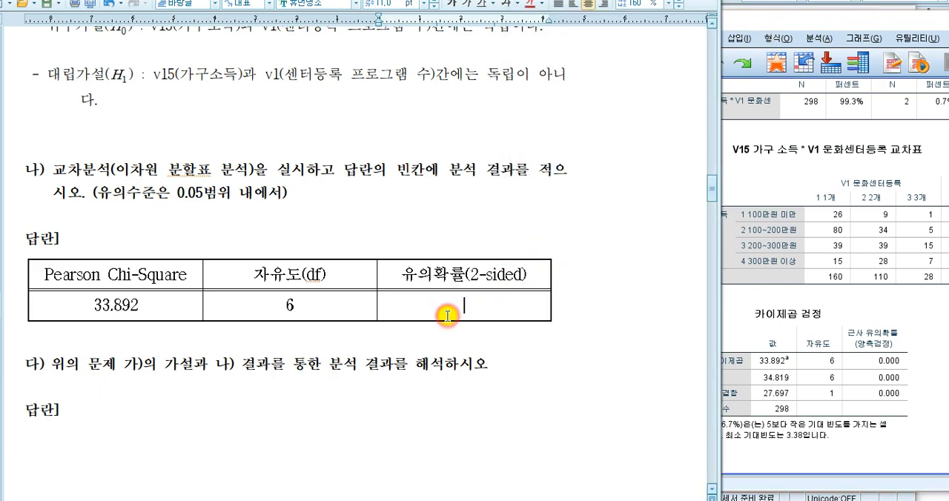
{"action": "type", "text": "0.000"}
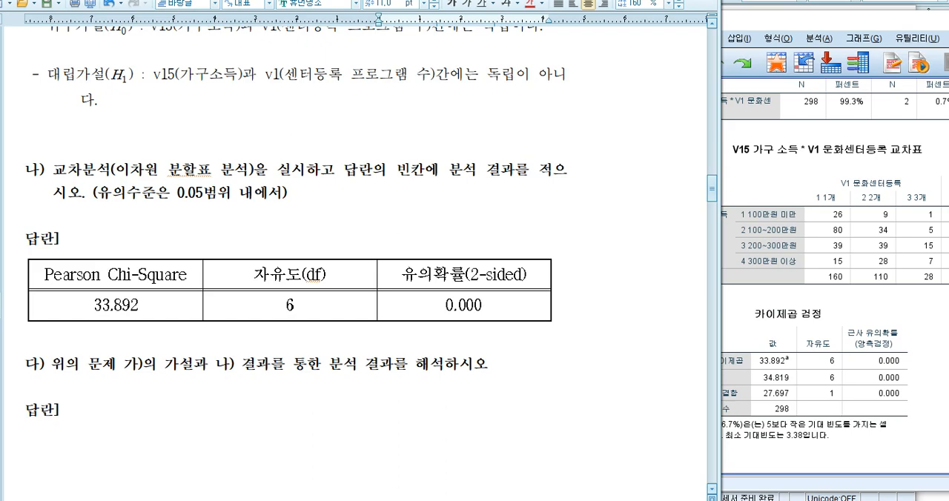
- Begin the part 다 answer with "V15와 V1간의 교차분석 실시결과"
{"action": "left_click", "coordinate": [240, 414]}
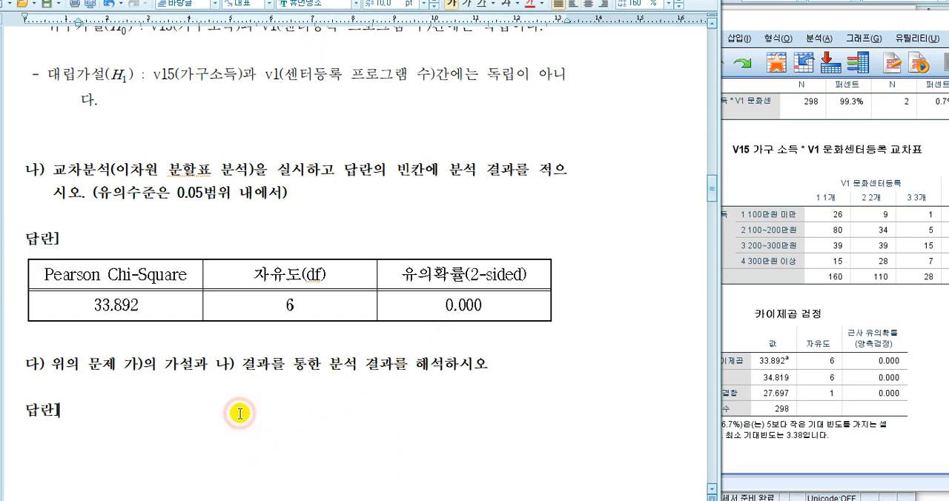
{"action": "type", "text": "V15와 V1간의 교차분석 "}
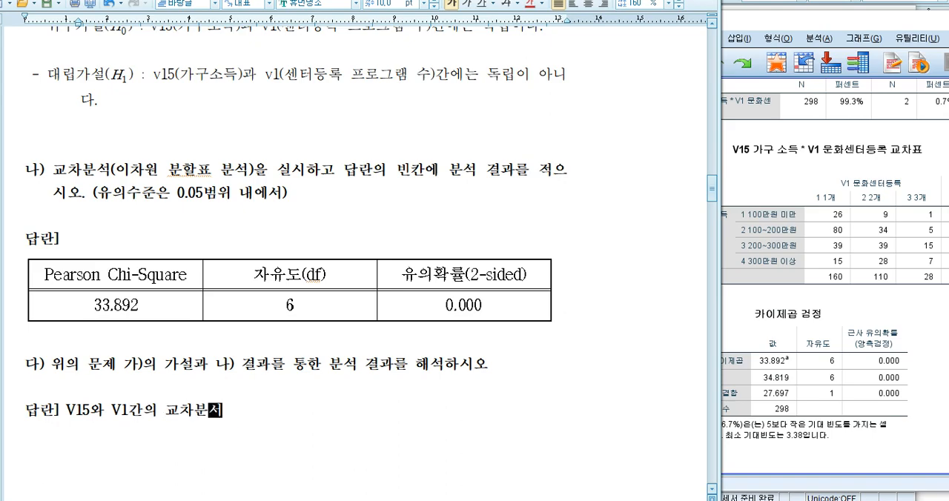
{"action": "type", "text": "실시결고"}
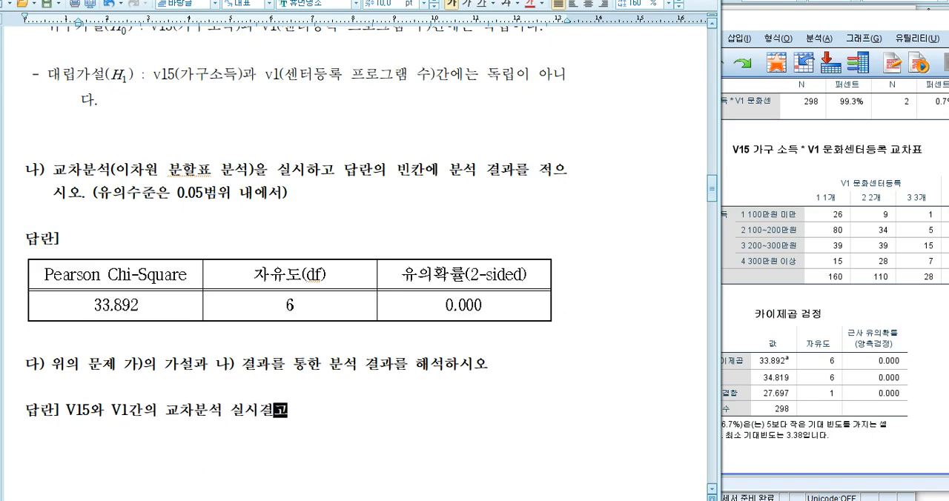
- Remove the bold formatting from "V15와 V1간의 교차분석 실시결과" in the part 다 answer
{"action": "left_click", "coordinate": [239, 413]}
{"action": "key", "text": "shift+End"}
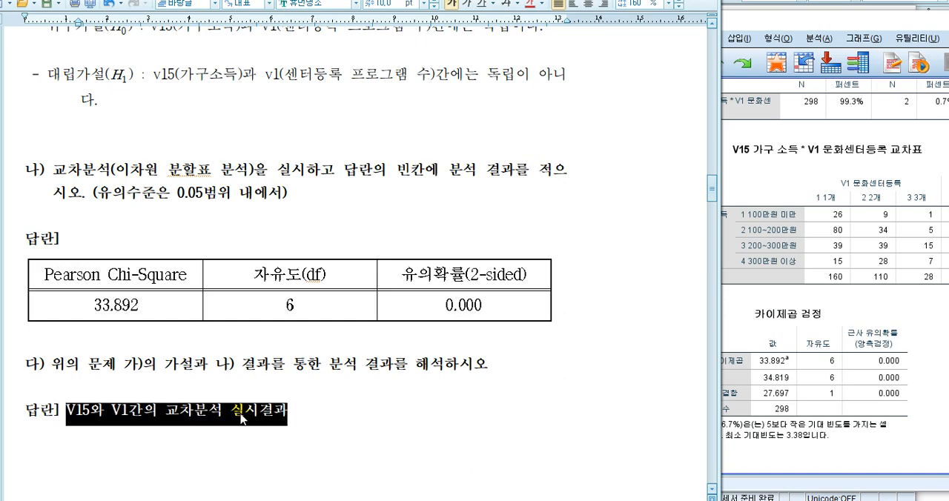
{"action": "left_click", "coordinate": [241, 416]}
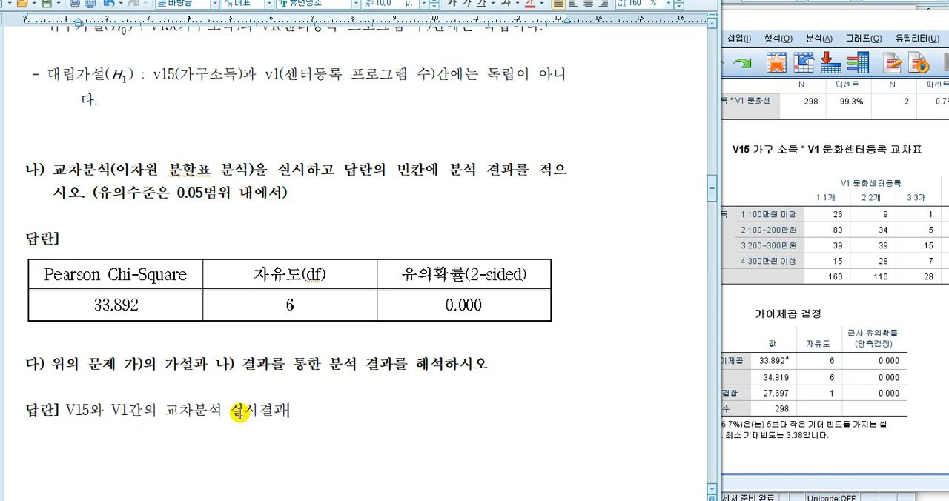
- Continue the part 다 answer with ", 검정통계량, 피어슨 카이제곱은 33.892,"
{"action": "type", "text": ", 검정통계량, "}
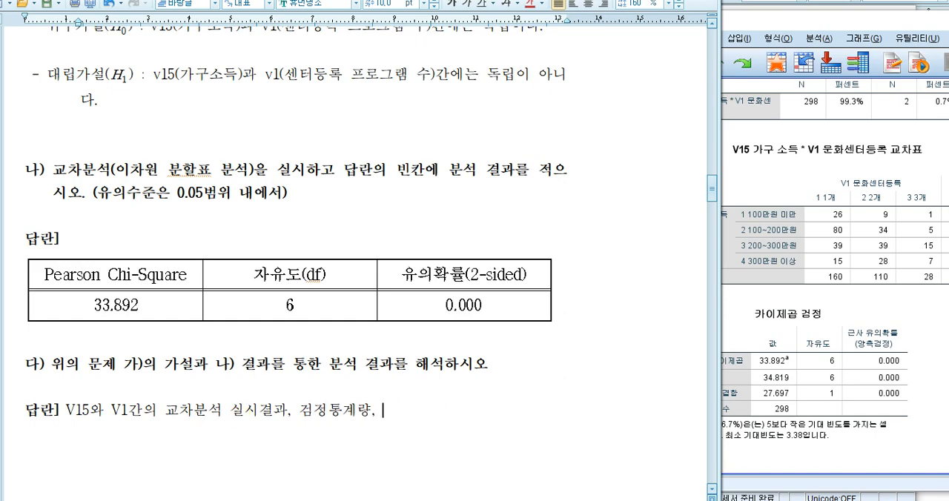
{"action": "type", "text": "피어슨 카"}
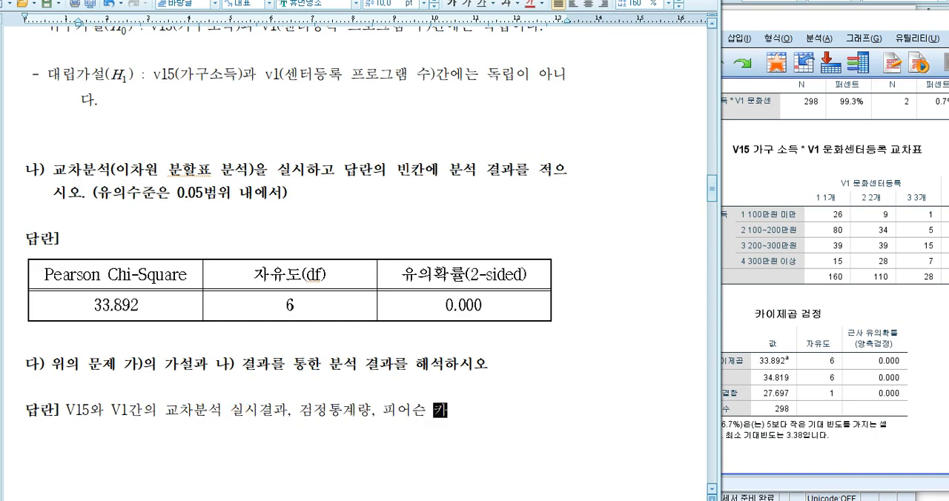
{"action": "type", "text": "잊제곱은 33.89"}
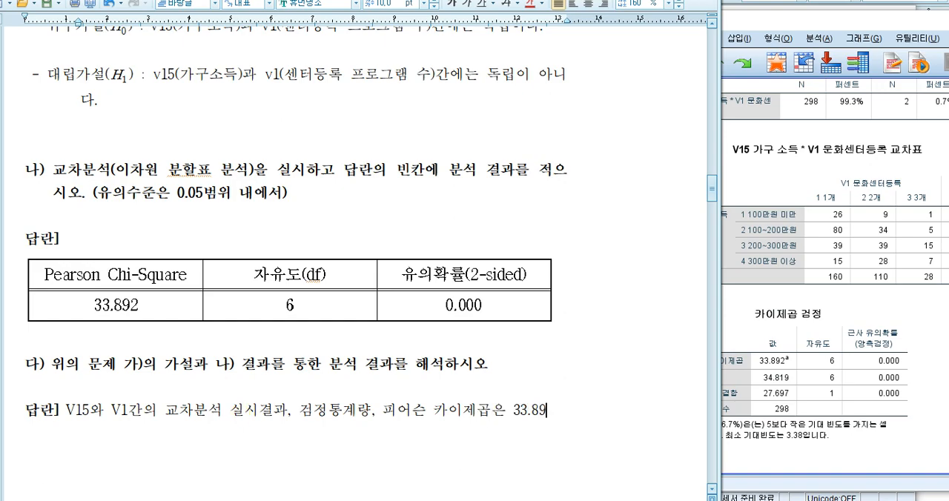
{"action": "type", "text": "자유도"}
- Add "자유도 6, 유의확률 0.000 으로 유의수준" to the part 다 answer
{"action": "key", "text": "BackSpace"}
{"action": "key", "text": "BackSpace"}
{"action": "key", "text": "BackSpace"}
{"action": "key", "text": "Up"}
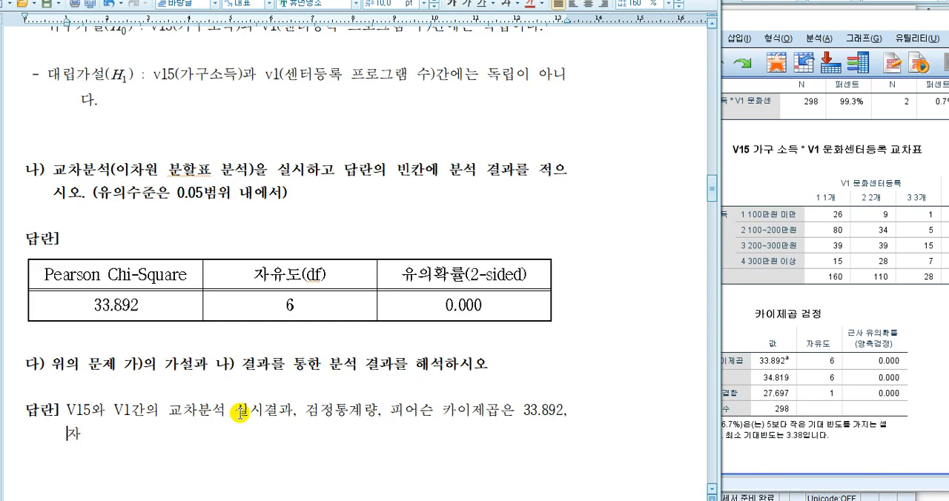
{"action": "type", "text": "유도 6, 유의"}
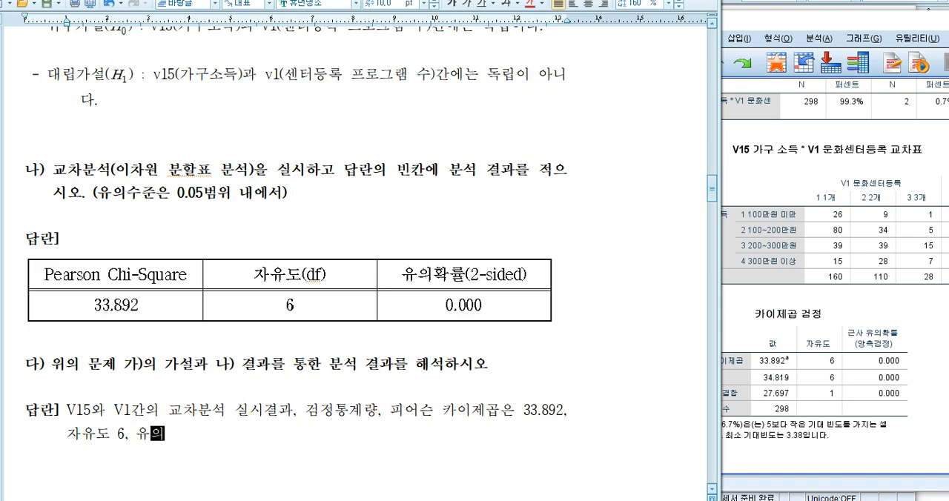
{"action": "type", "text": "확률 0."}
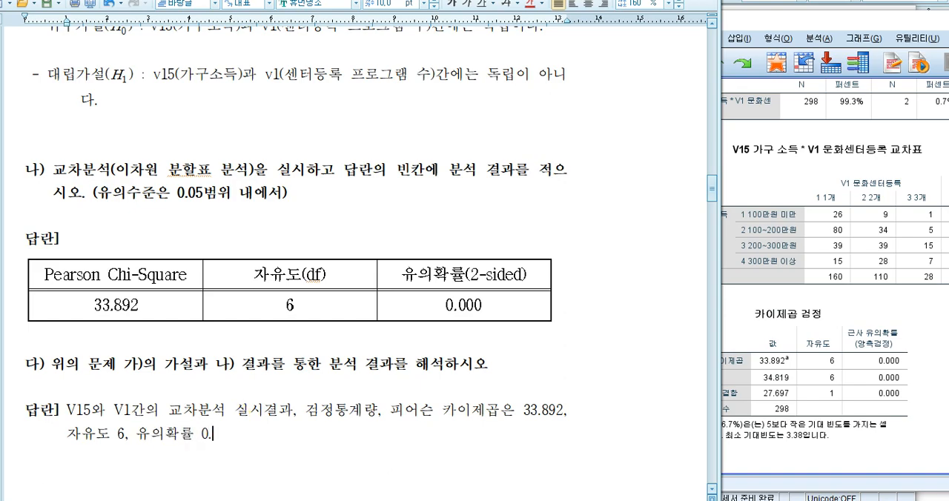
{"action": "type", "text": "000 으로 유의"}
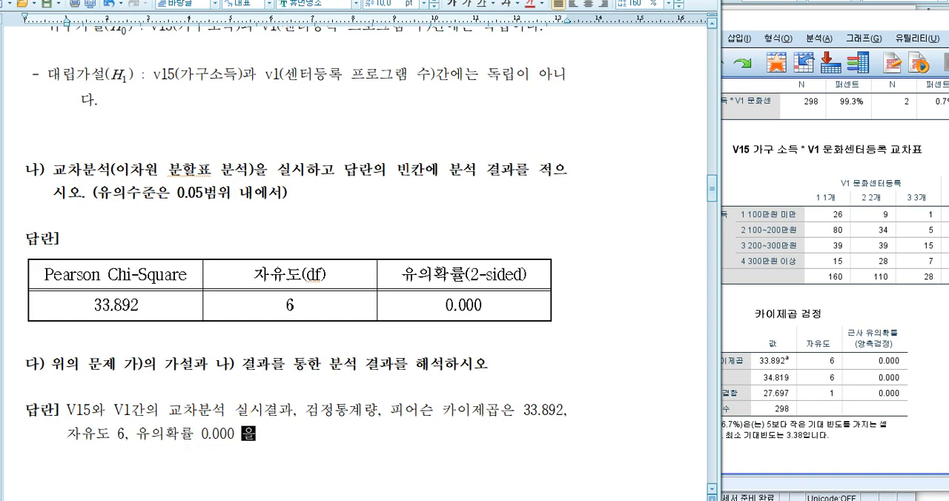
{"action": "type", "text": "수준"}
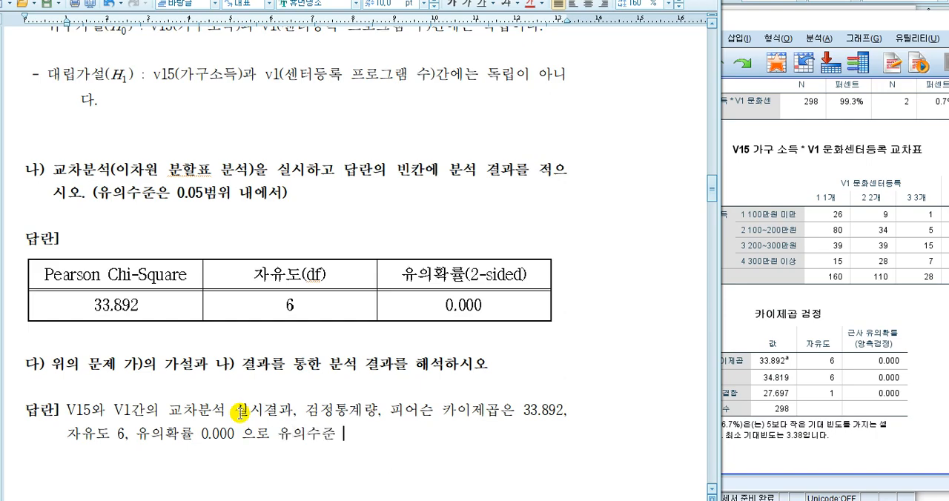
- Check the part 가 hypotheses and complete the answer's first sentence with "0.05보다 작으므로, 귀무가설을 기각할 수 있다."
{"action": "scroll", "coordinate": [245, 404], "scroll_direction": "up", "scroll_amount": 5}
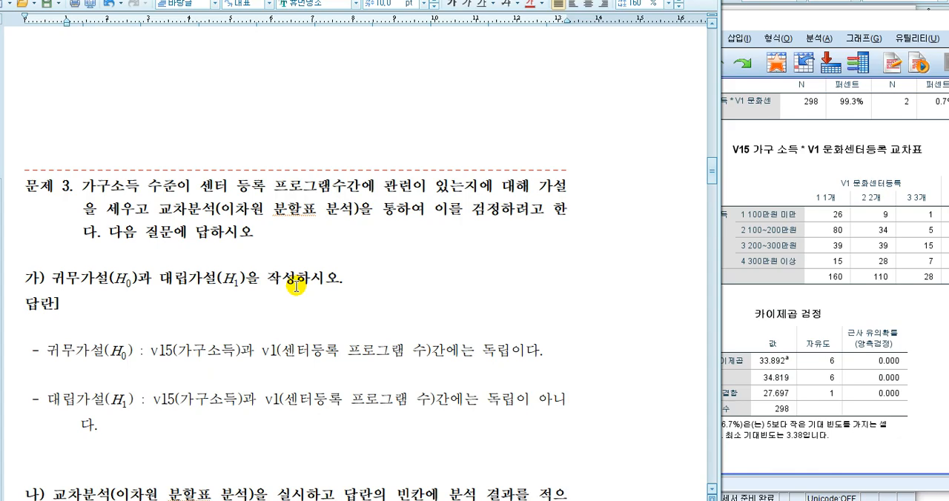
{"action": "scroll", "coordinate": [293, 293], "scroll_direction": "down", "scroll_amount": 5}
{"action": "scroll", "coordinate": [202, 393], "scroll_direction": "down", "scroll_amount": 3}
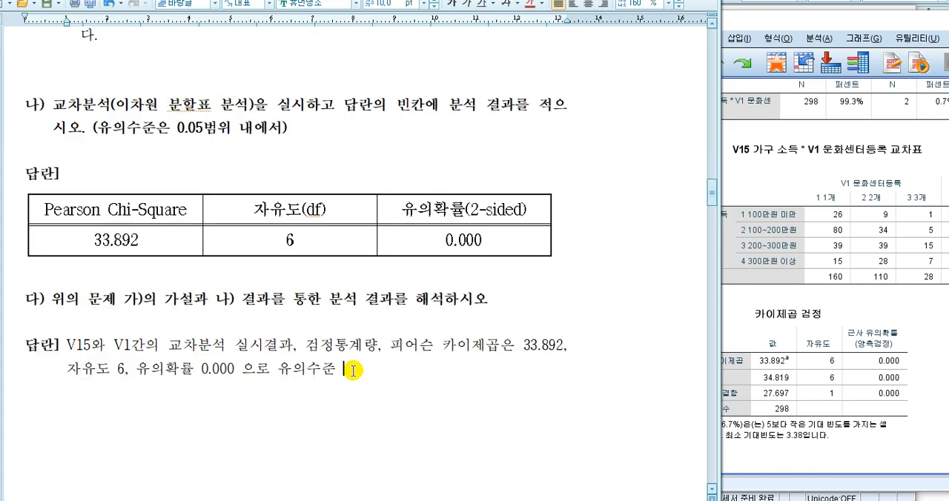
{"action": "type", "text": "0"}
{"action": "type", "text": ".05보다 작으므로,"}
{"action": "type", "text": " 귀무가설을 기"}
{"action": "type", "text": "각할 수 있다"}
{"action": "type", "text": ". "}
{"action": "type", "text": "따라서, "}
{"action": "type", "text": "V1"}
{"action": "type", "text": "5ㅇ"}
{"action": "type", "text": "V"}
{"action": "type", "text": "1가ㄴㅇ"}
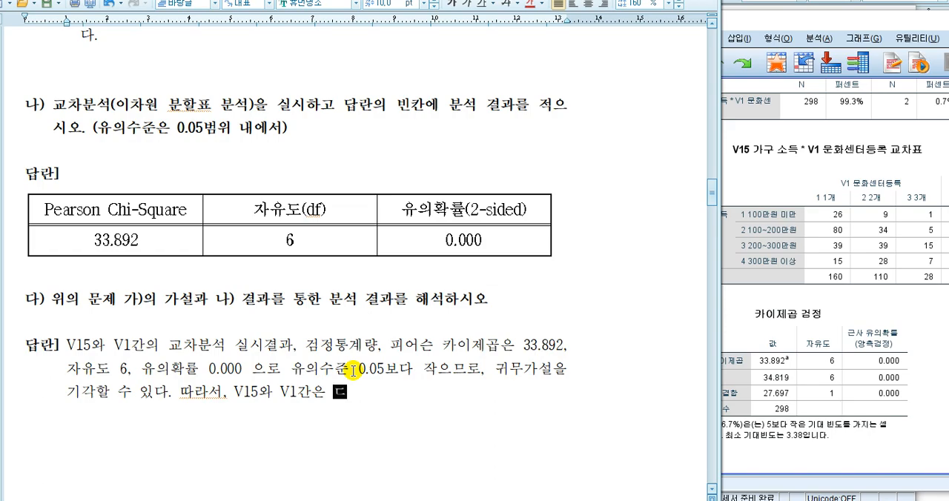
{"action": "type", "text": " 독립이 아니다."}
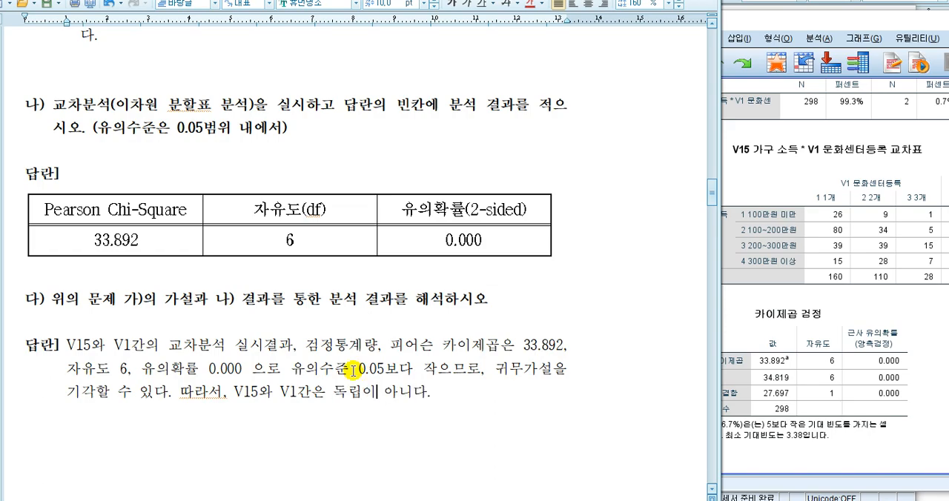
{"action": "type", "text": "'"}
- Add the concluding sentence "따라서, 'V15와 V1간은 독립이 아니다.' 라고 할 수 있다." to the part 다 answer
{"action": "key", "text": "End"}
{"action": "type", "text": "' ㄹ라고 할 수 있다."}
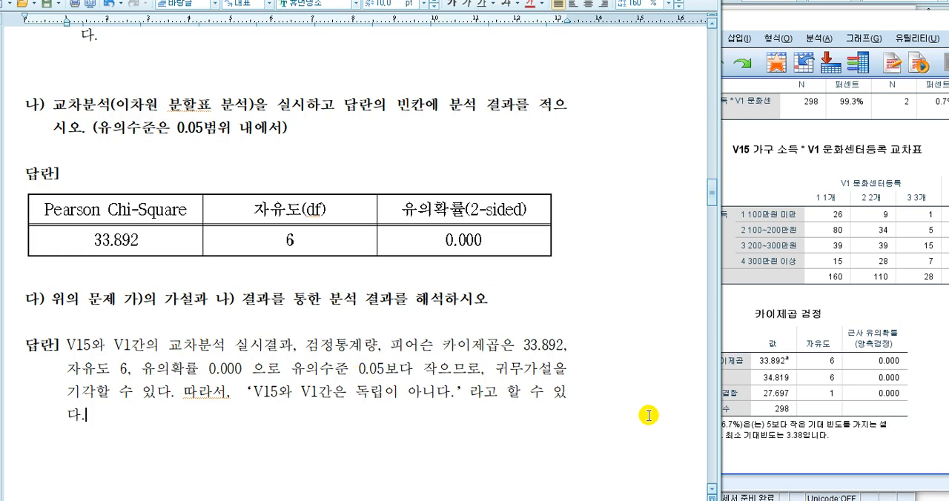
- Switch to the SPSS Viewer, reposition its window beside the document, and examine the V15 by V1 crosstab counts
{"action": "scroll", "coordinate": [395, 205], "scroll_direction": "up", "scroll_amount": 5}
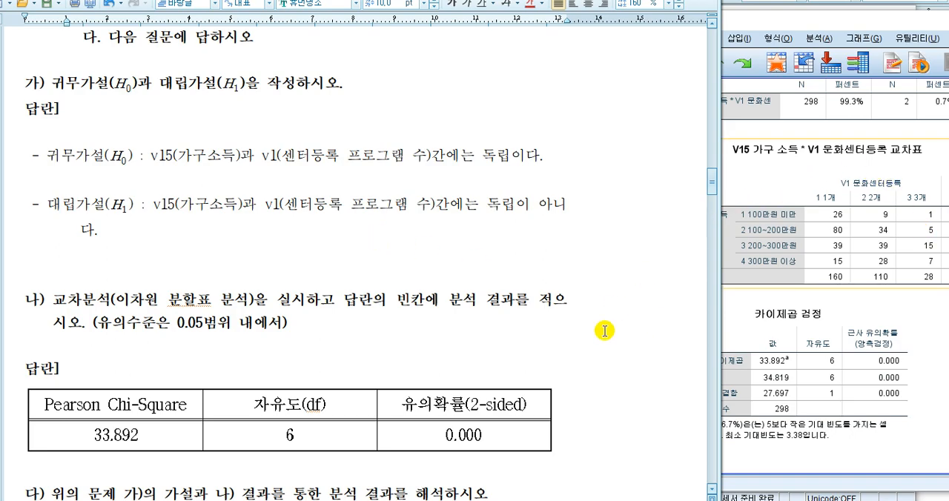
{"action": "double_click", "coordinate": [872, 25]}
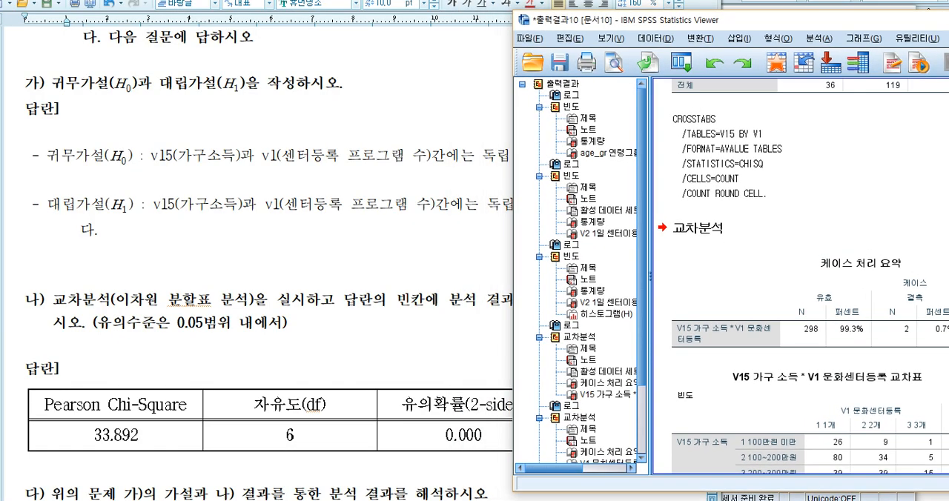
{"action": "left_click_drag", "start_coordinate": [948, 28], "coordinate": [779, 21]}
{"action": "scroll", "coordinate": [657, 344], "scroll_direction": "down", "scroll_amount": 3}
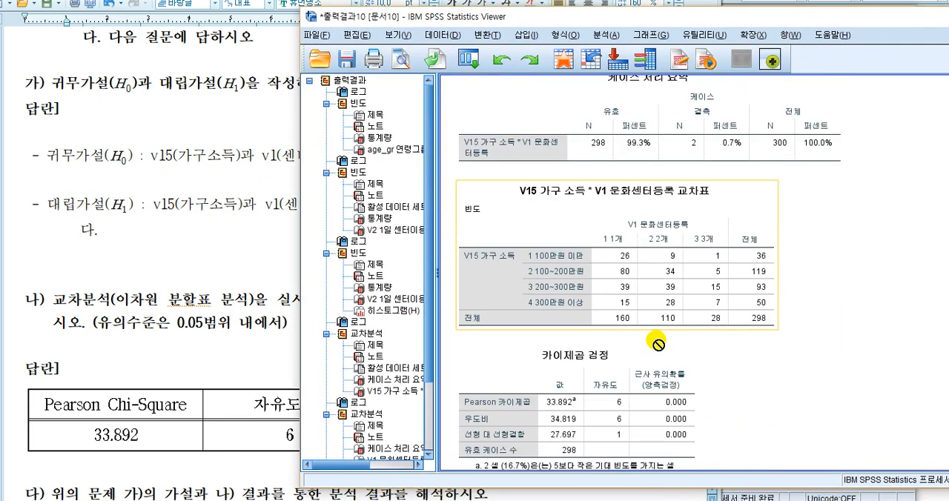
{"action": "left_click", "coordinate": [624, 256]}
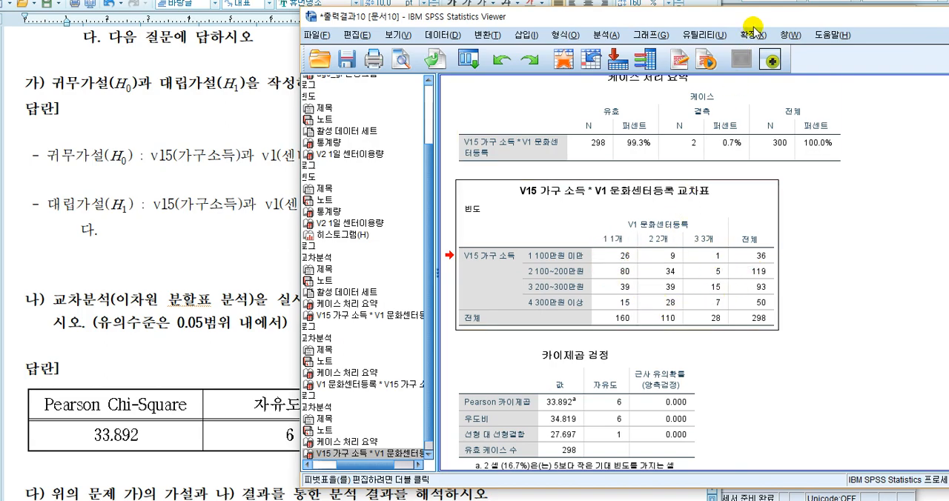
{"action": "left_click_drag", "start_coordinate": [758, 21], "coordinate": [689, 28]}
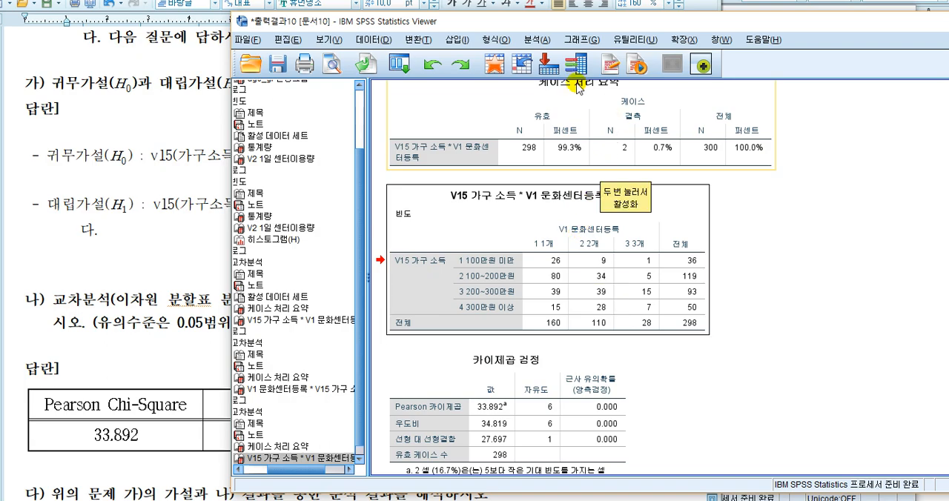
- Rerun the V15 by V1 crosstab with total percentages (전체) added to the cells
{"action": "left_click", "coordinate": [537, 40]}
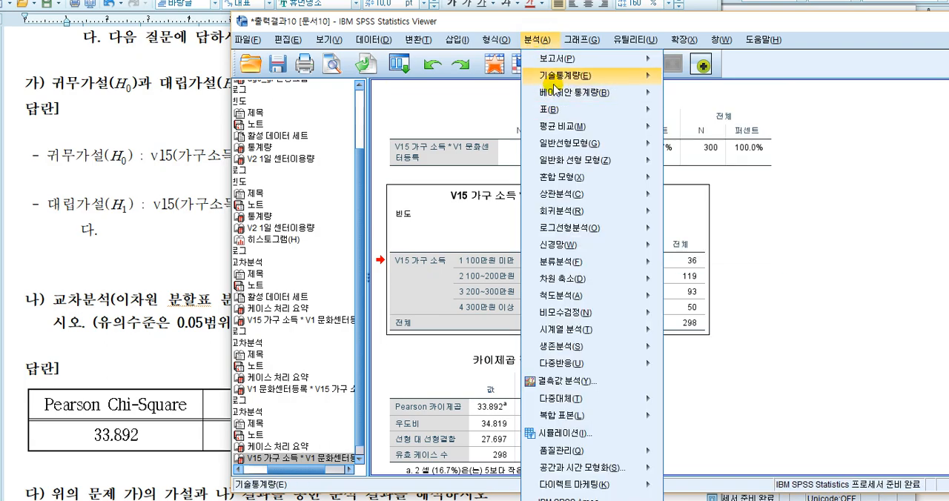
{"action": "mouse_move", "coordinate": [638, 76]}
{"action": "left_click", "coordinate": [704, 133]}
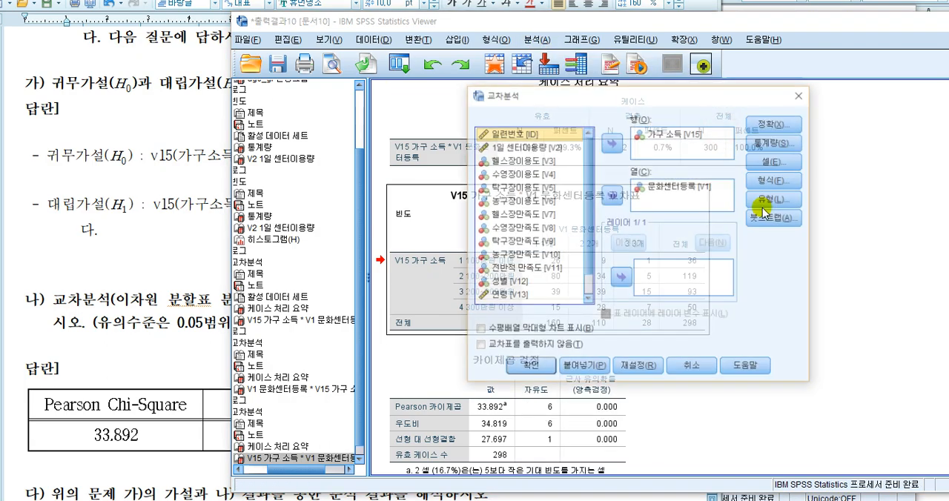
{"action": "left_click", "coordinate": [777, 161]}
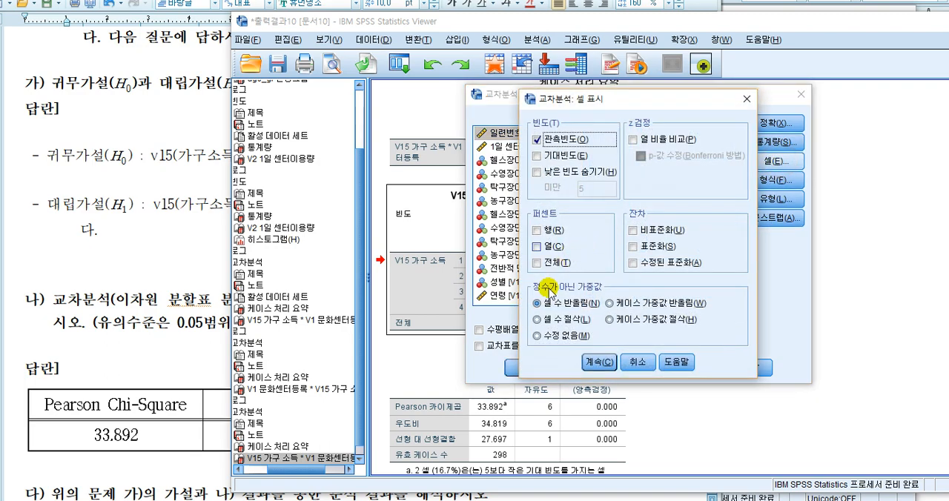
{"action": "left_click", "coordinate": [536, 263]}
{"action": "left_click", "coordinate": [597, 362]}
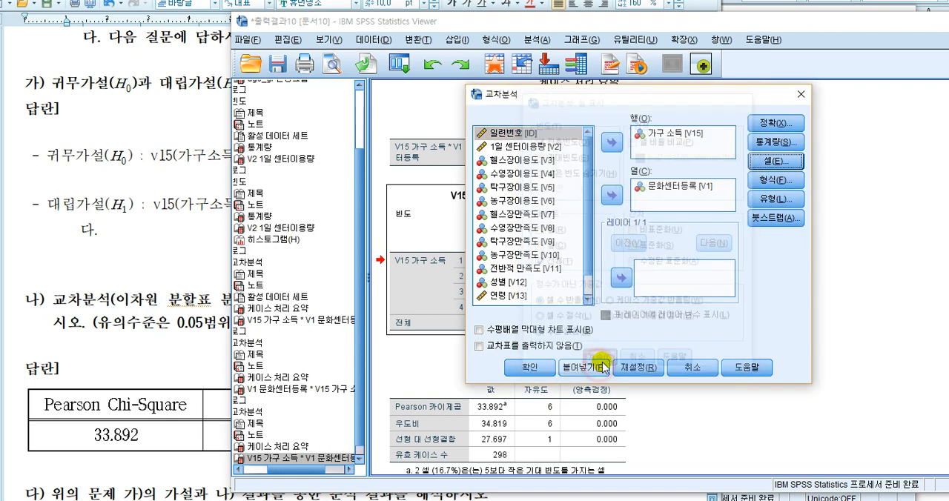
{"action": "left_click", "coordinate": [529, 363]}
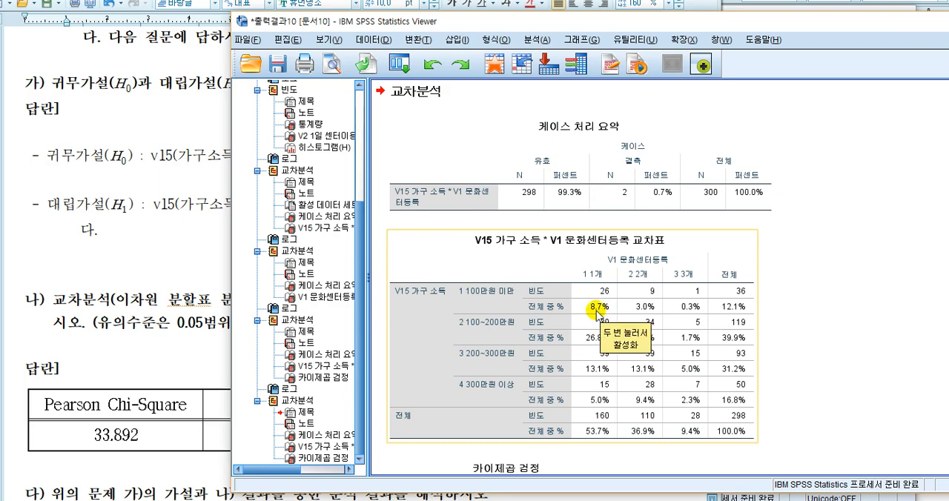
- Switch to the answer document and note "8.7% -> 0.087" below the part 다 answer
{"action": "left_click", "coordinate": [191, 388]}
{"action": "scroll", "coordinate": [191, 387], "scroll_direction": "down", "scroll_amount": 5}
{"action": "left_click", "coordinate": [220, 348]}
{"action": "type", "text": "8.7% -"}
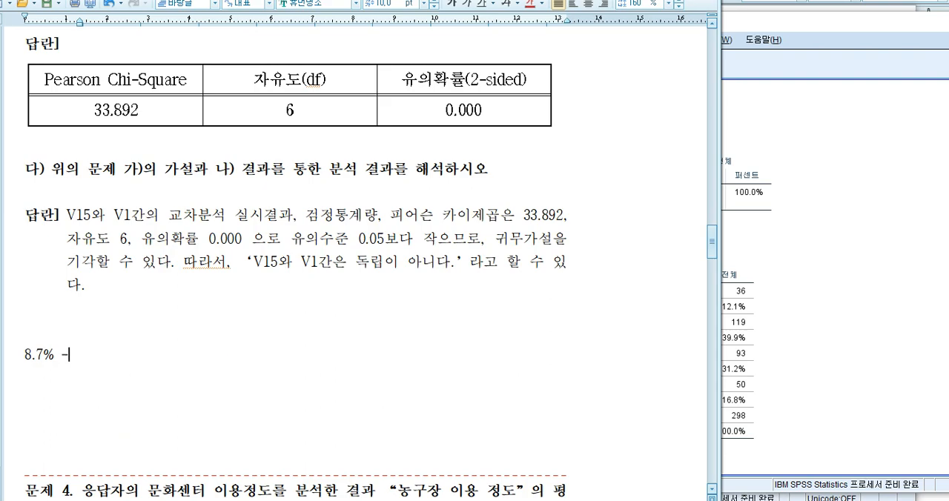
{"action": "type", "text": "> 0.087"}
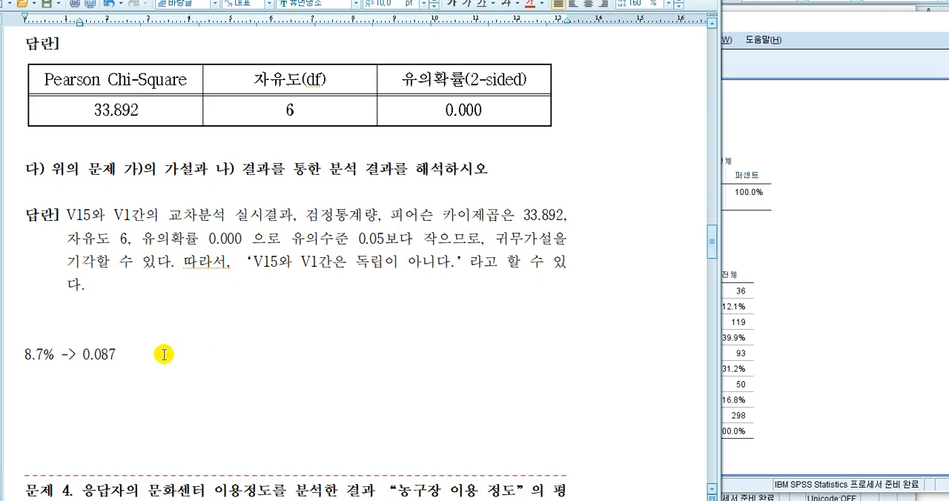
- Check the total percentages in the SPSS crosstab and delete the "8.7% -> 0.087" note from the answer document
{"action": "left_click", "coordinate": [843, 291]}
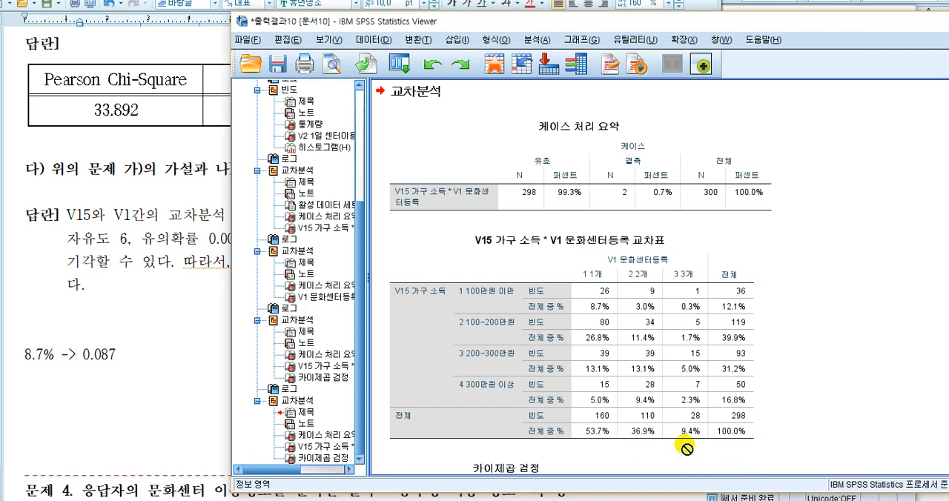
{"action": "left_click_drag", "start_coordinate": [186, 358], "coordinate": [74, 338]}
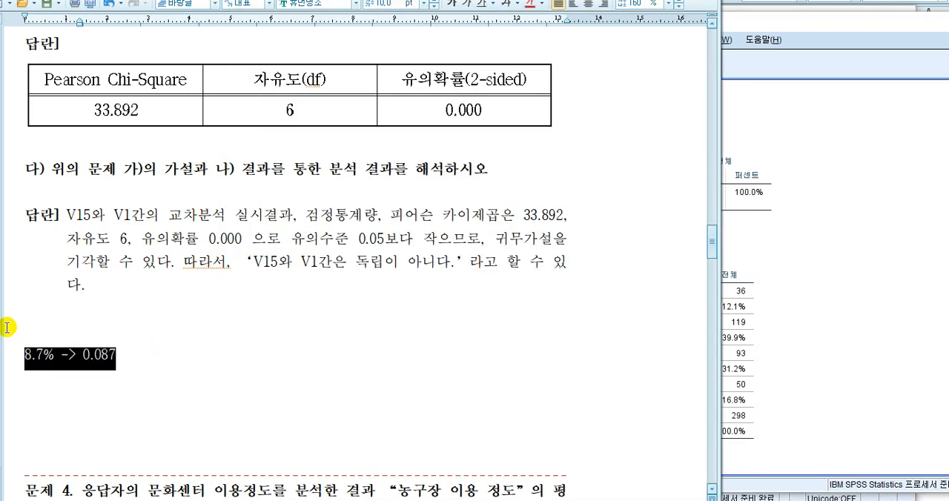
{"action": "key", "text": "BackSpace"}
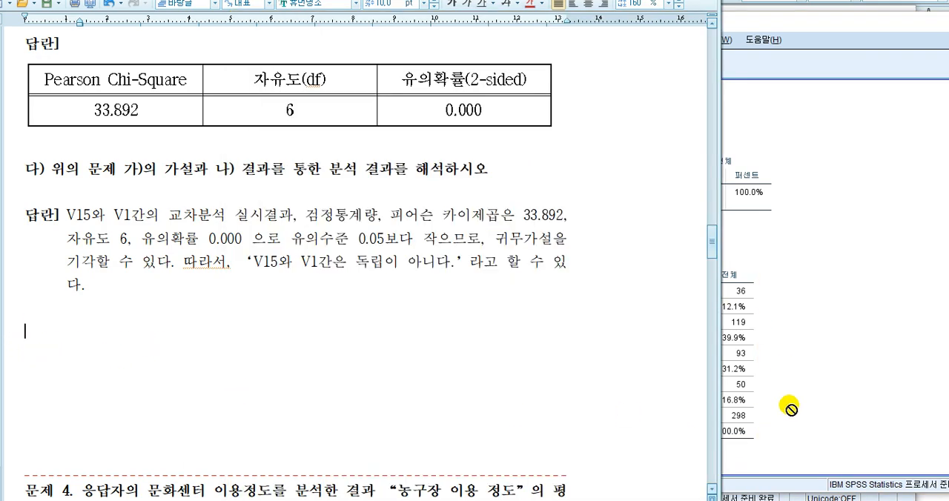
- Examine the crosstab's total percentages and the chi-square test table in the SPSS Viewer, and return to the answer document
{"action": "left_click", "coordinate": [865, 342]}
{"action": "scroll", "coordinate": [865, 342], "scroll_direction": "down", "scroll_amount": 5}
{"action": "left_click", "coordinate": [440, 275]}
{"action": "left_click", "coordinate": [393, 323]}
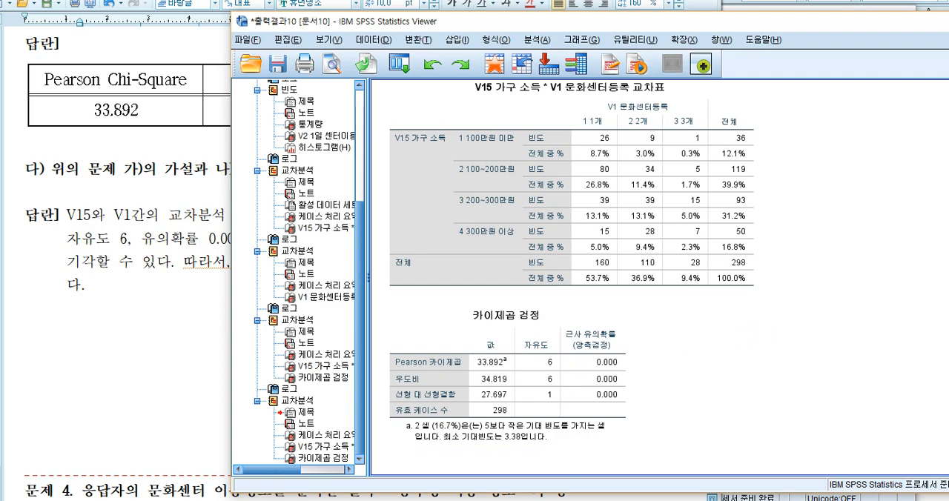
{"action": "left_click", "coordinate": [136, 374]}
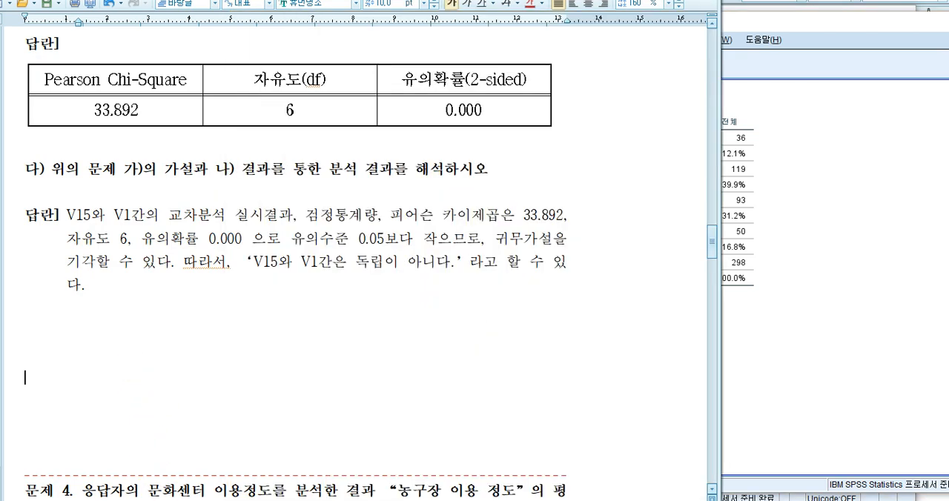
- Bring up the lecture notes beside the answer document and review question 3 back to its hypotheses
{"action": "left_click", "coordinate": [471, 500]}
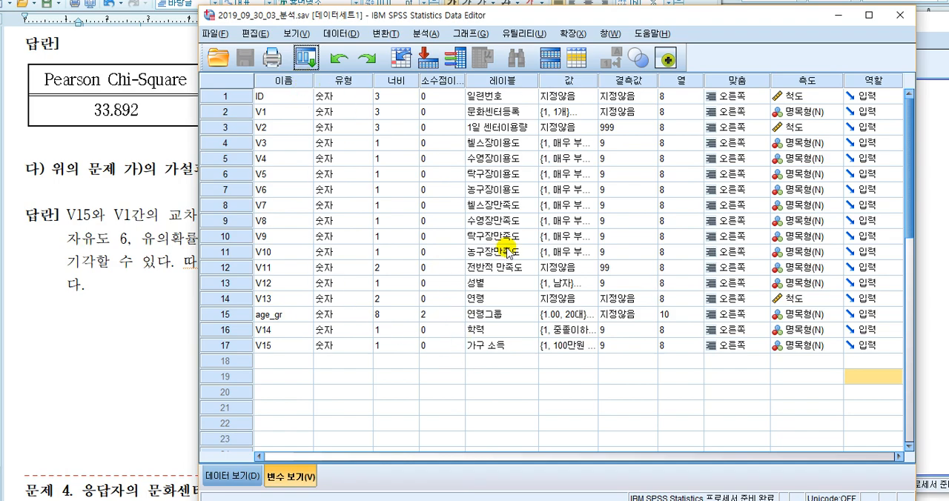
{"action": "left_click", "coordinate": [157, 327]}
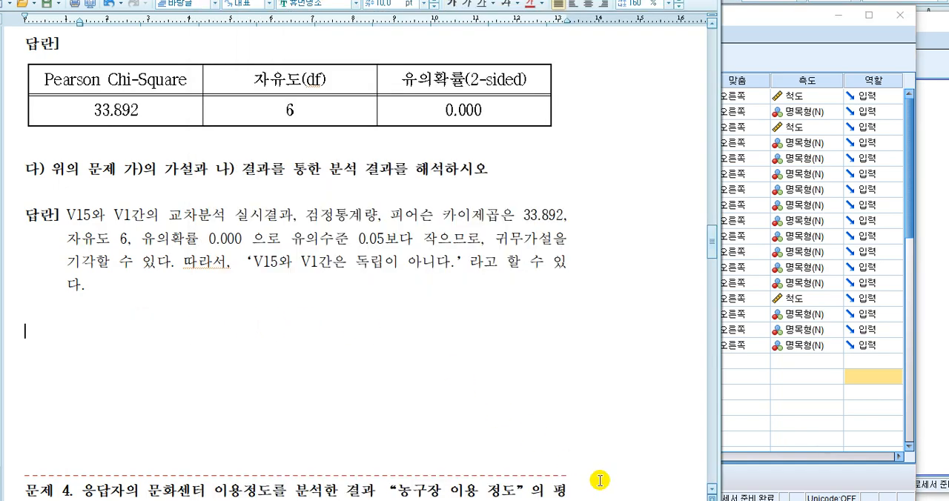
{"action": "left_click", "coordinate": [667, 500]}
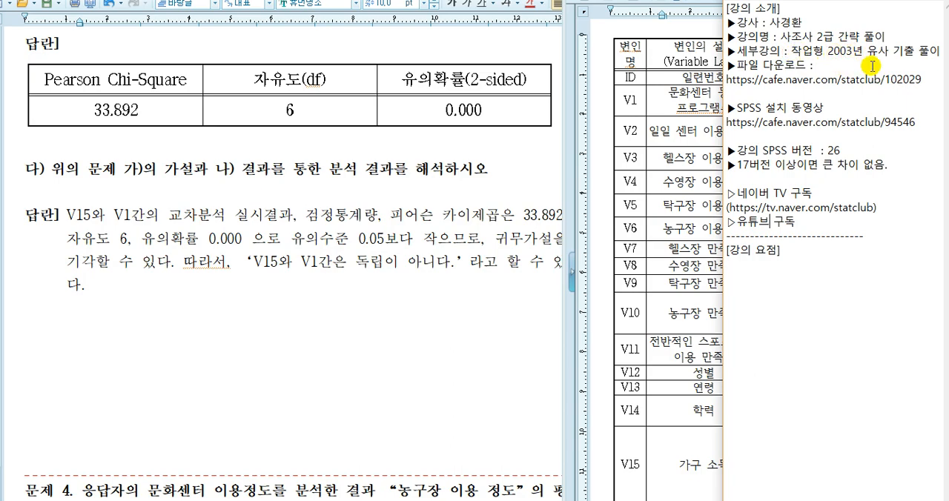
{"action": "left_click", "coordinate": [449, 316]}
{"action": "scroll", "coordinate": [450, 316], "scroll_direction": "up", "scroll_amount": 3}
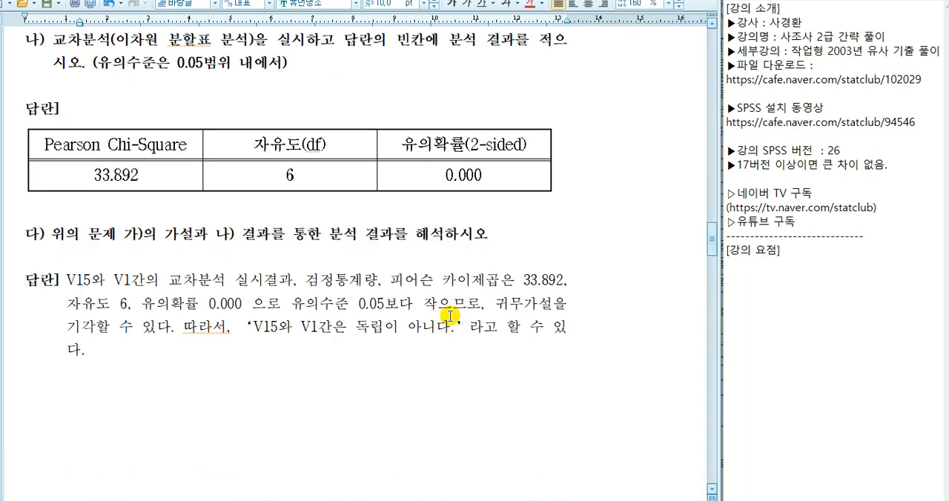
{"action": "scroll", "coordinate": [449, 316], "scroll_direction": "up", "scroll_amount": 3}
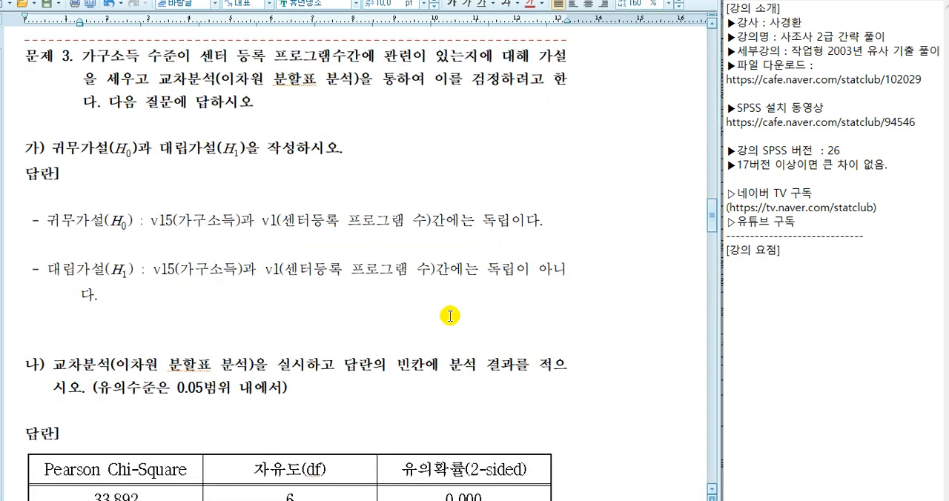